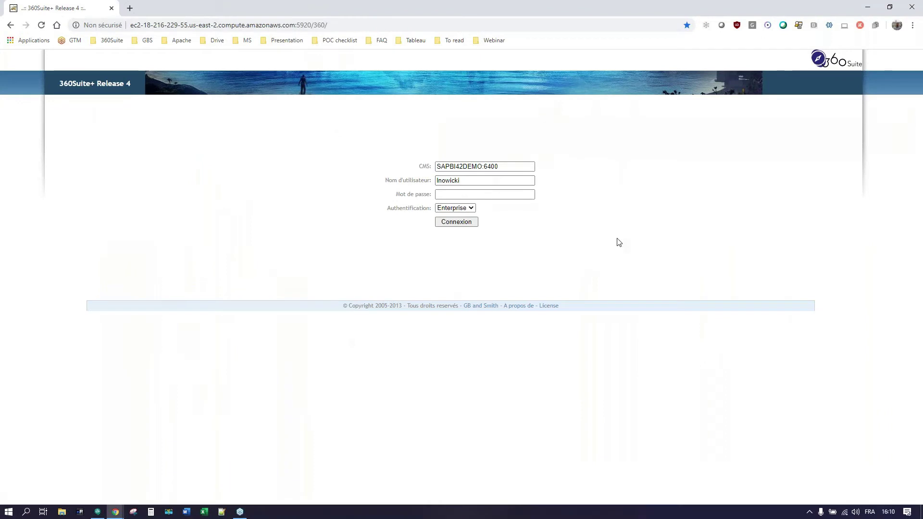
- Switch the browser to full screen and log in to 360Suite with the account password
key(F11)
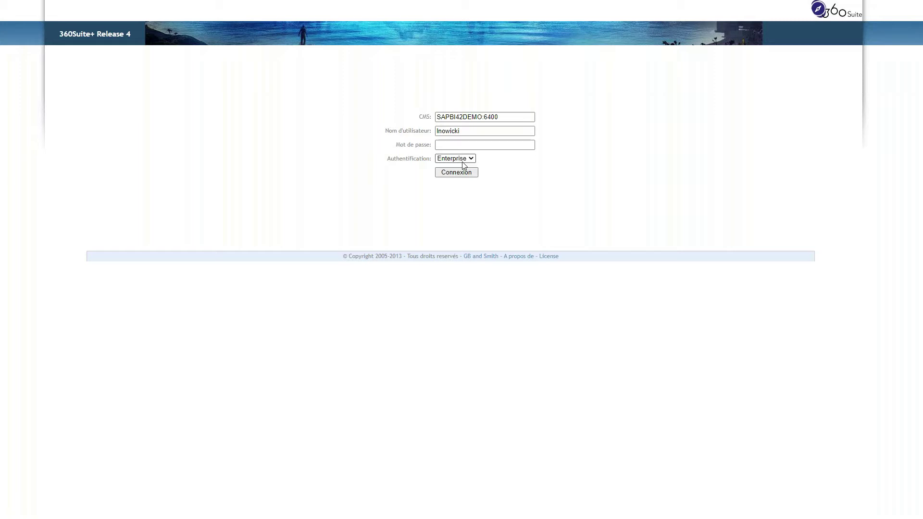
click(453, 144)
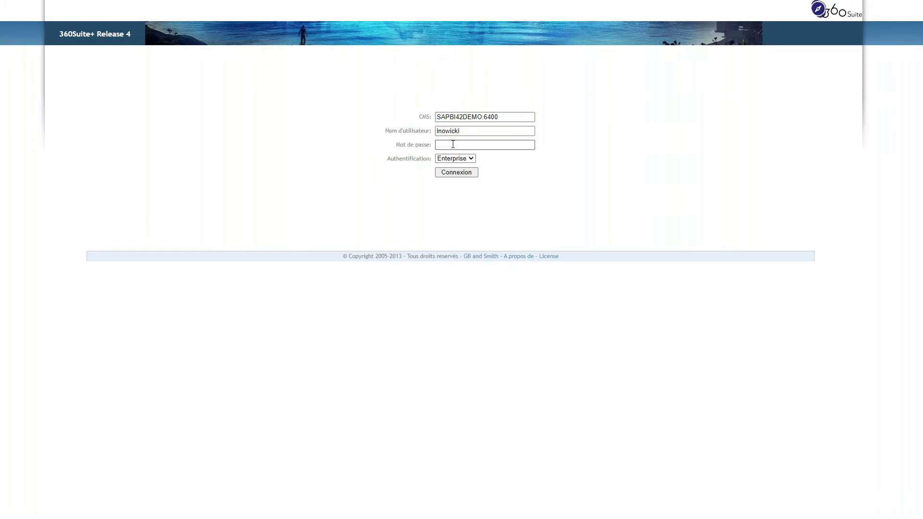
click(452, 145)
text(********)
key(Return)
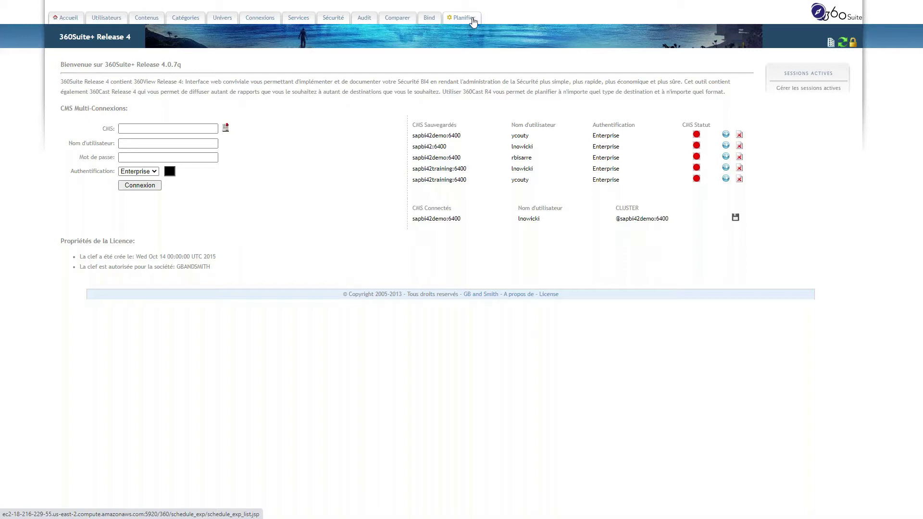
- Open Console 360Cast from the Planifier tab via Planifier les rapports
click(470, 21)
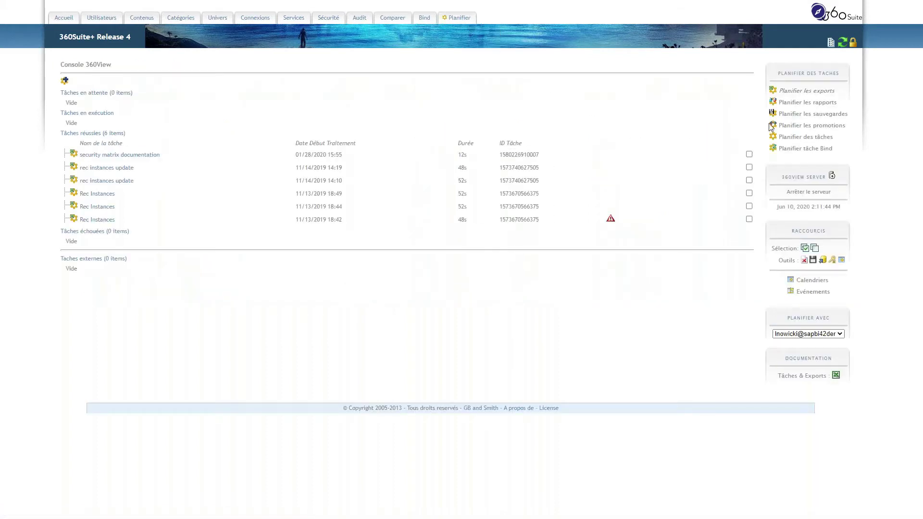
click(787, 104)
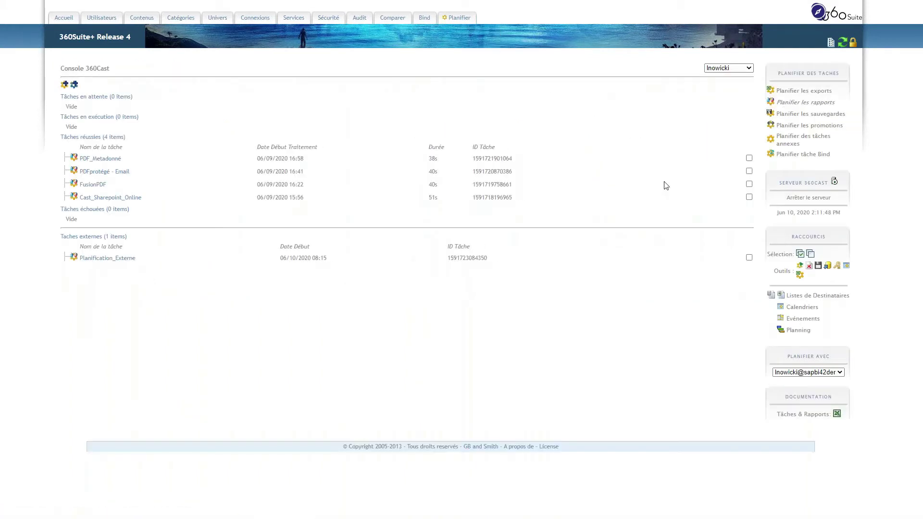
drag(62, 69, 116, 71)
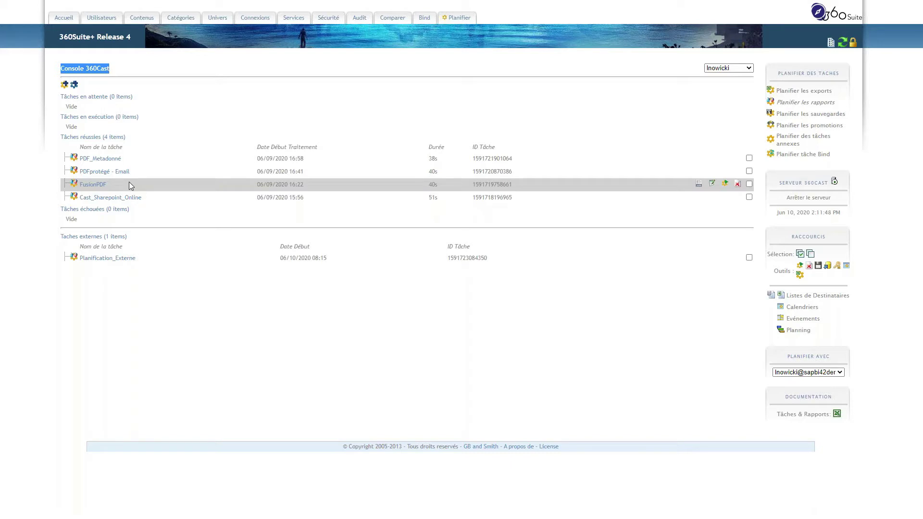
- Open the Listes de Destinataires page from the Raccourcis sidebar
click(804, 299)
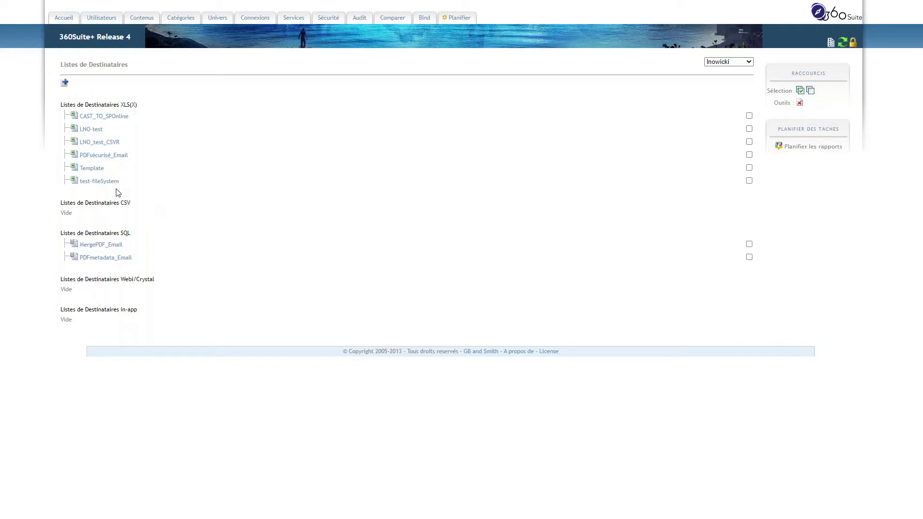
- Download the Template list's XLS(X) file, 1591702345246.xlsx, and open it in Excel
mouse_move(124, 143)
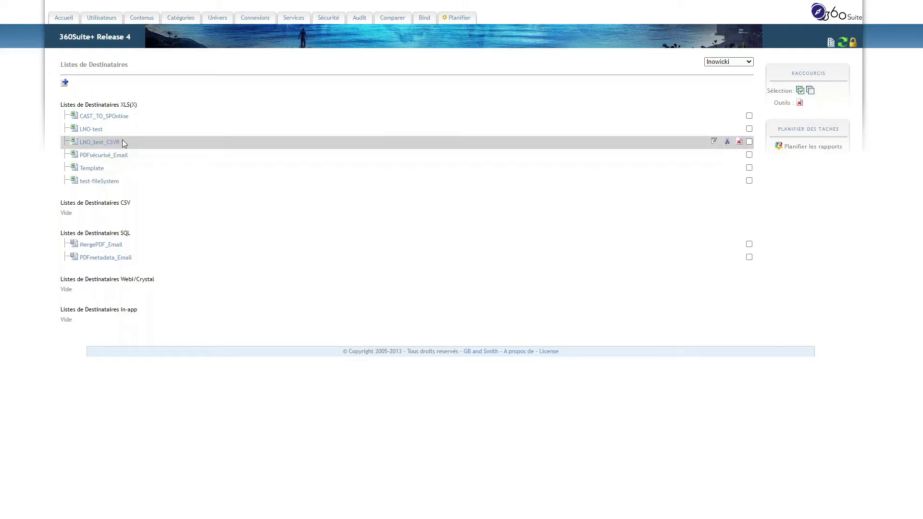
click(92, 171)
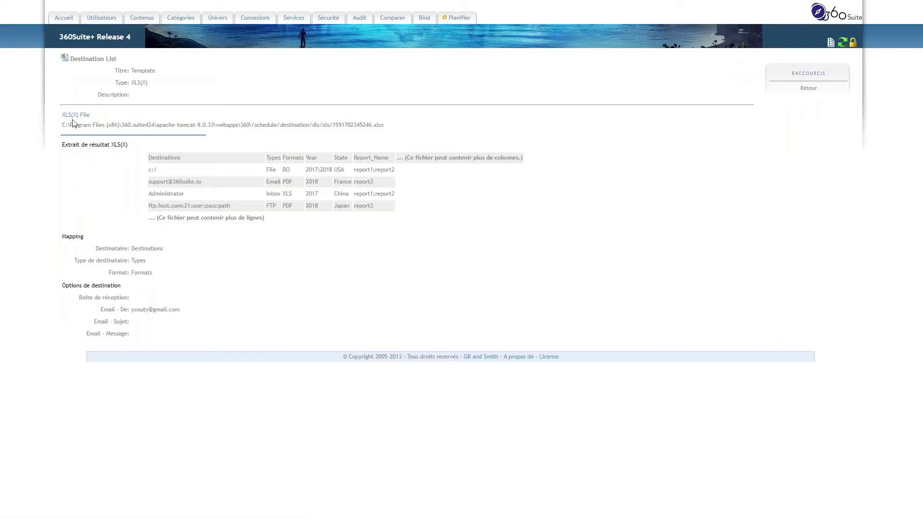
click(72, 118)
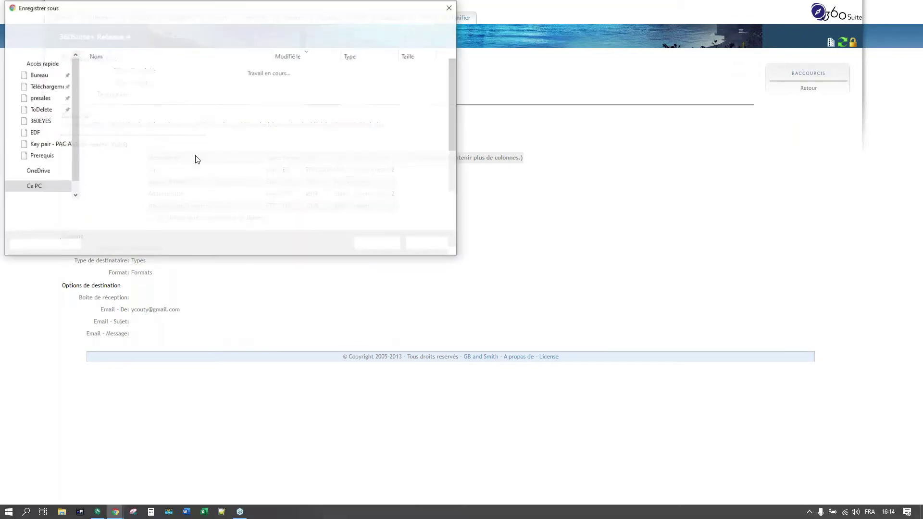
click(372, 248)
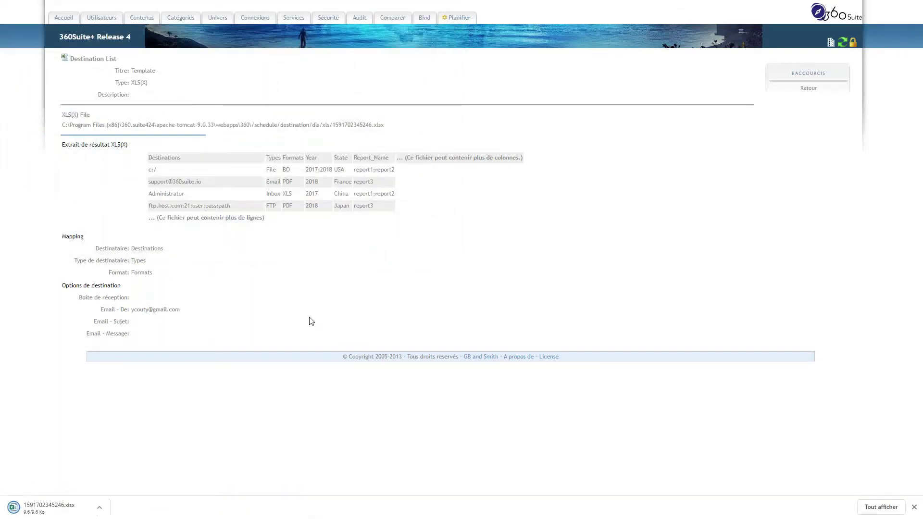
click(60, 510)
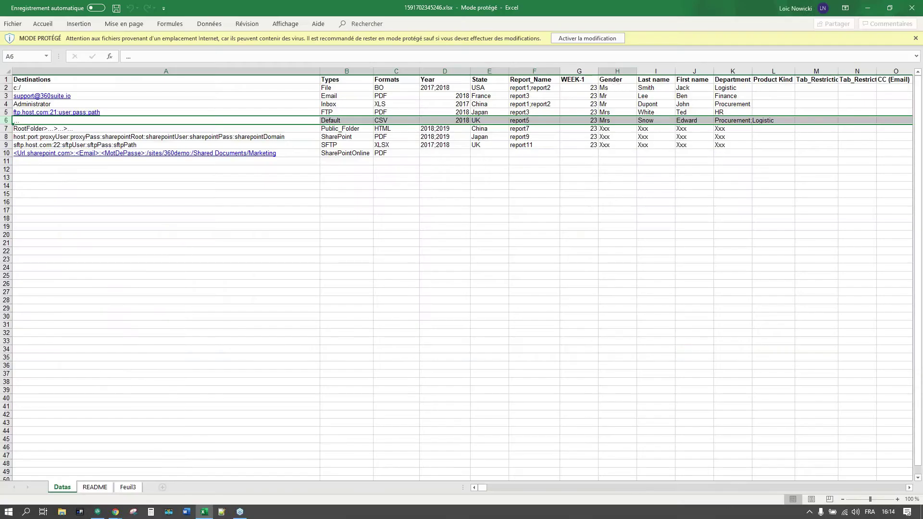
- Enable editing, zoom to 120 %, inspect cells A4, A2, A10 and C5, then minimize Excel
click(585, 37)
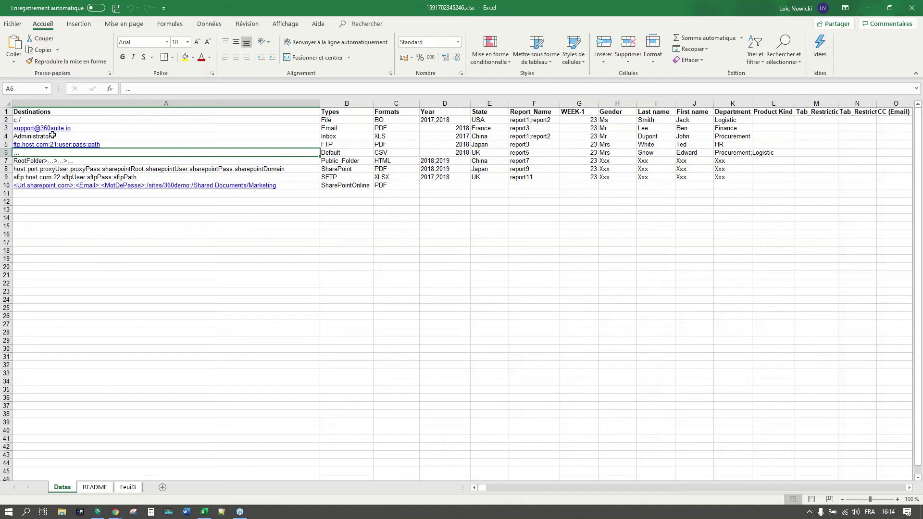
click(53, 136)
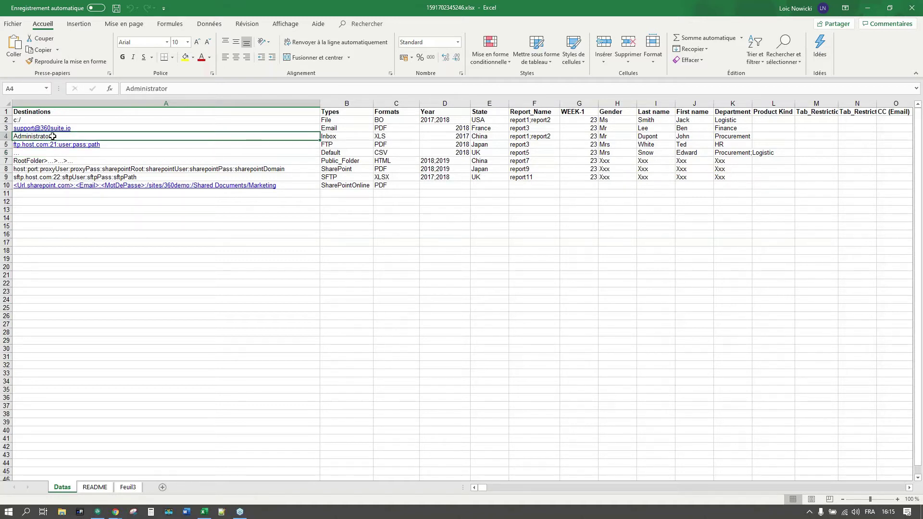
click(897, 499)
click(897, 500)
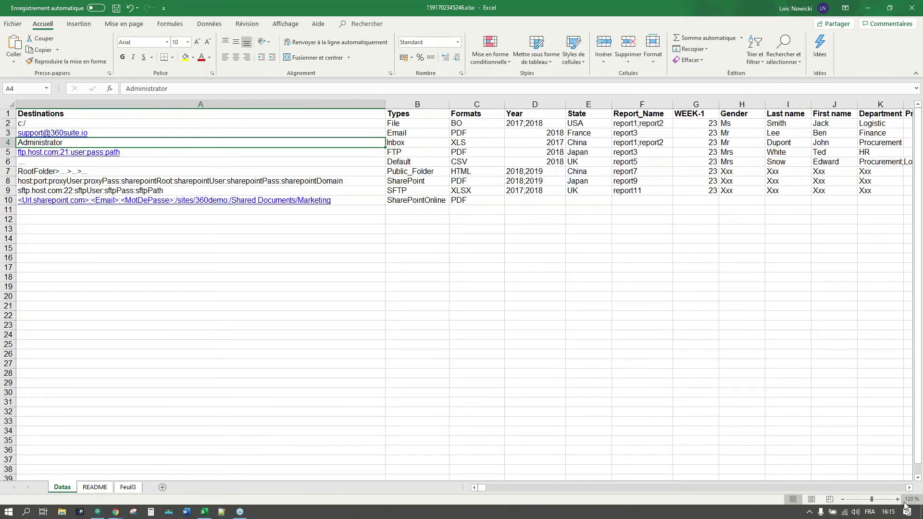
click(51, 122)
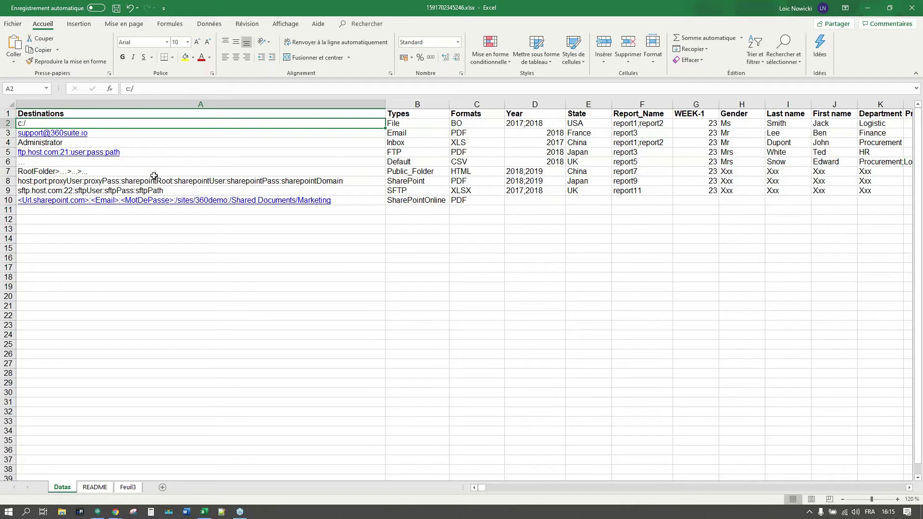
click(348, 201)
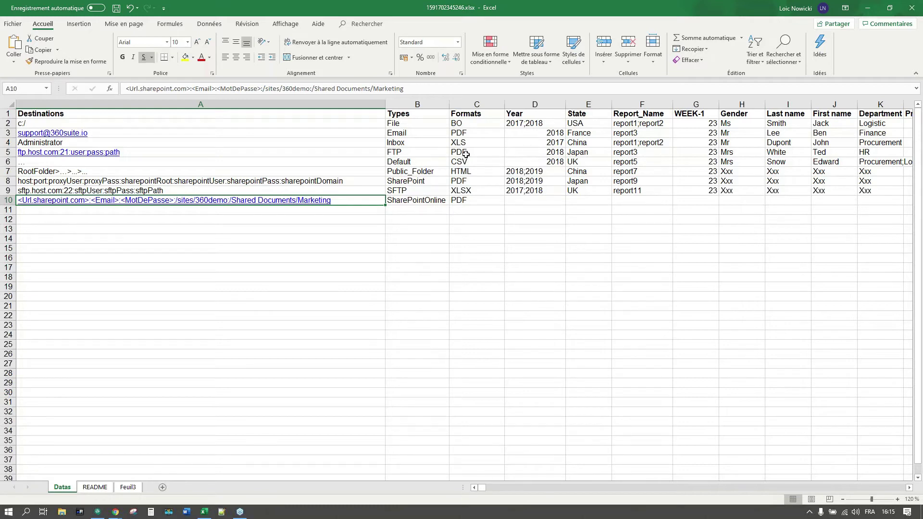
click(464, 153)
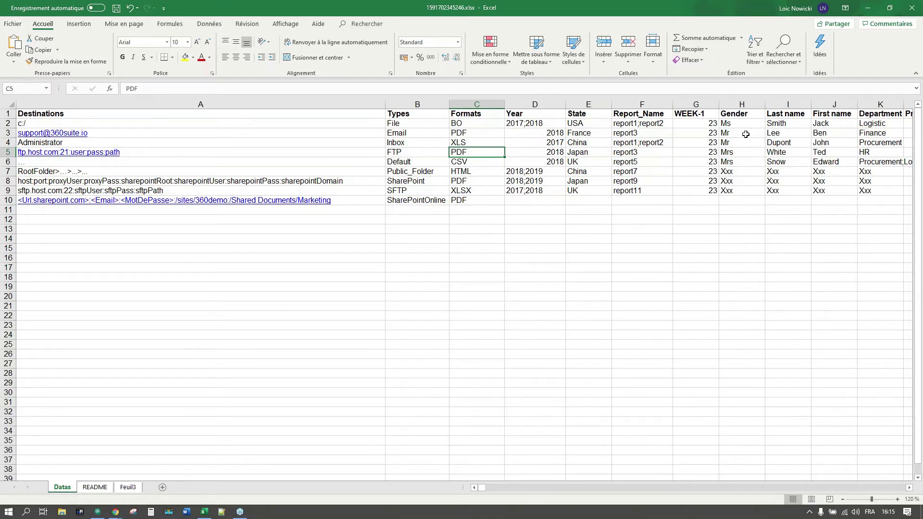
click(867, 12)
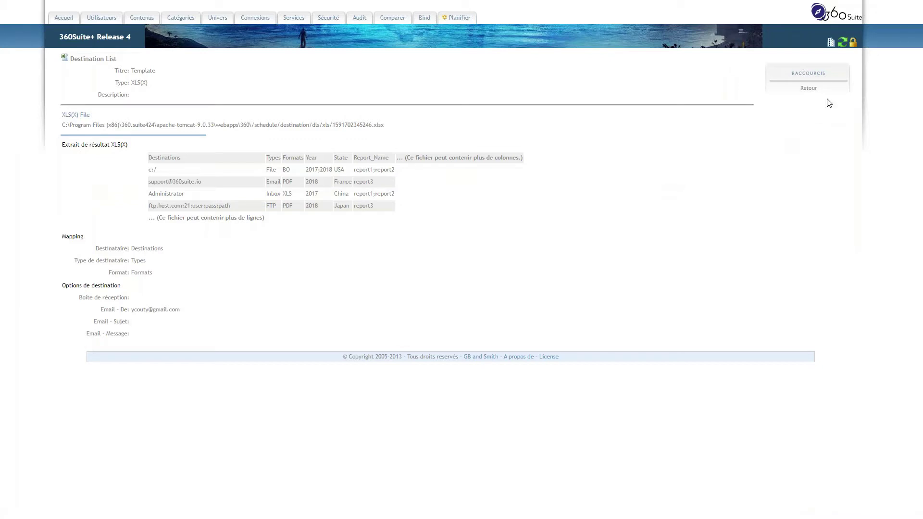
- Return to the 360Cast console, cancel the FusionPDF log download, and open FusionPDF in Tâche Assistée
click(809, 89)
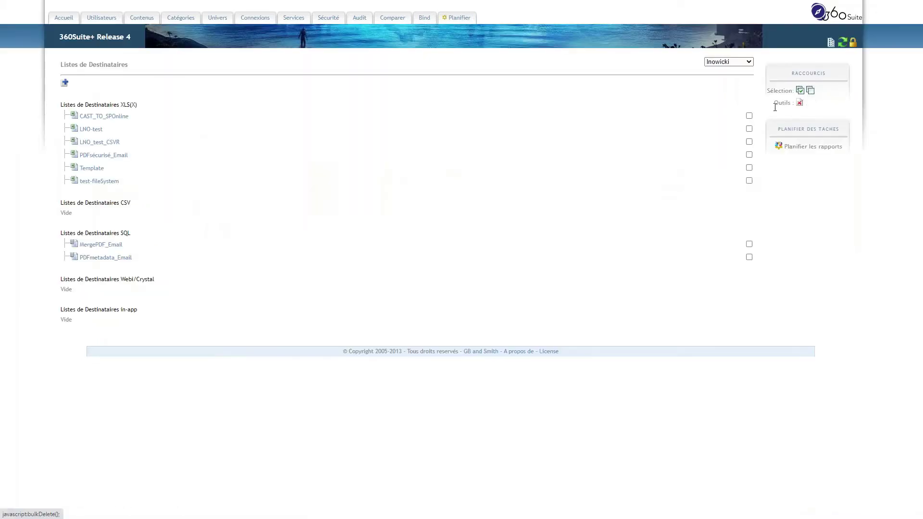
click(796, 150)
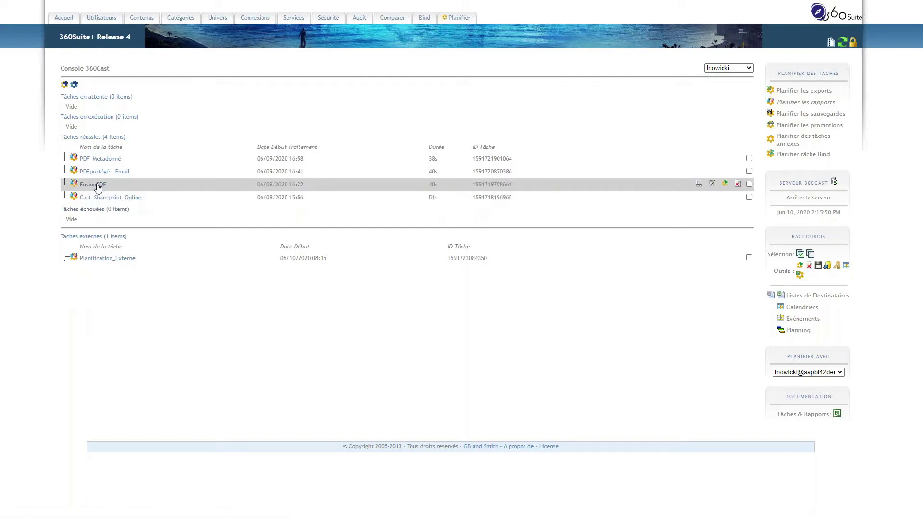
click(698, 185)
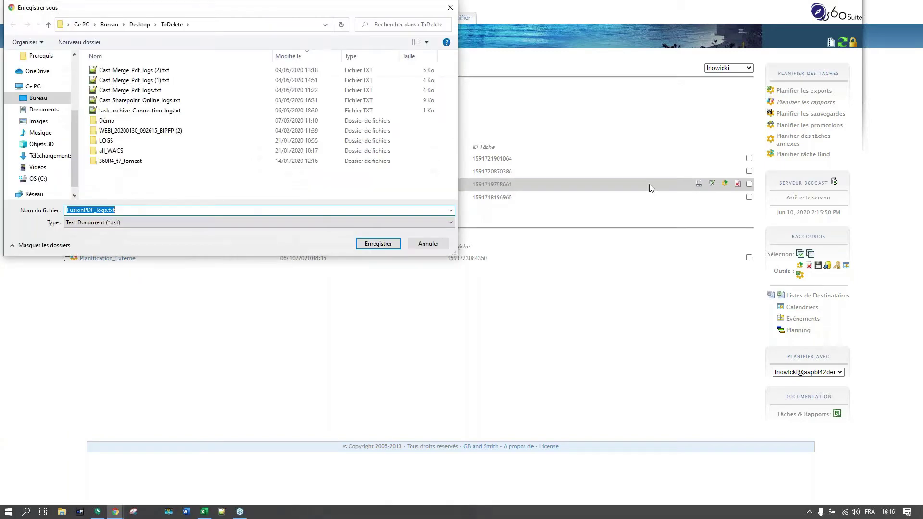
click(429, 247)
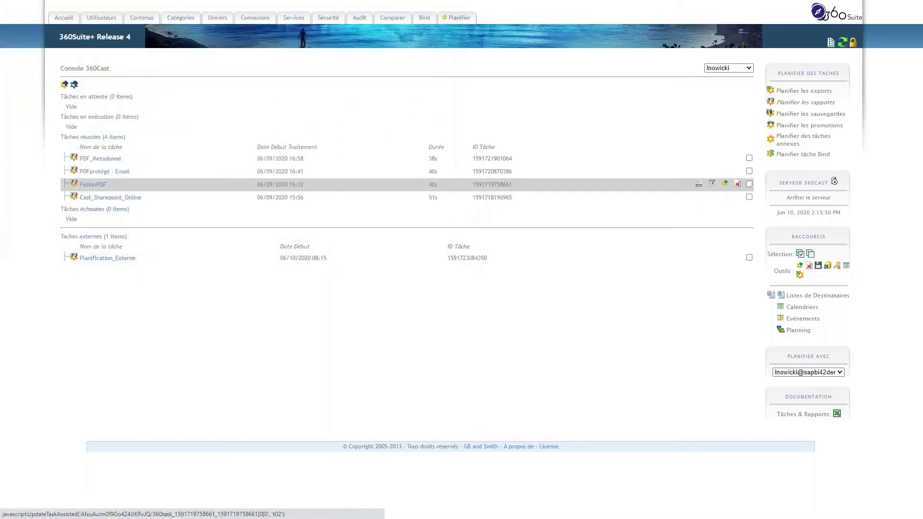
click(712, 185)
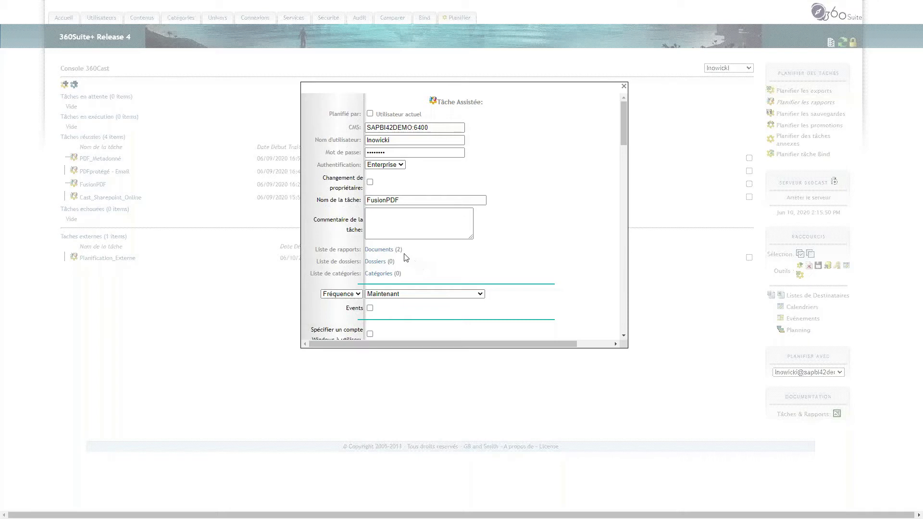
drag(401, 249, 394, 249)
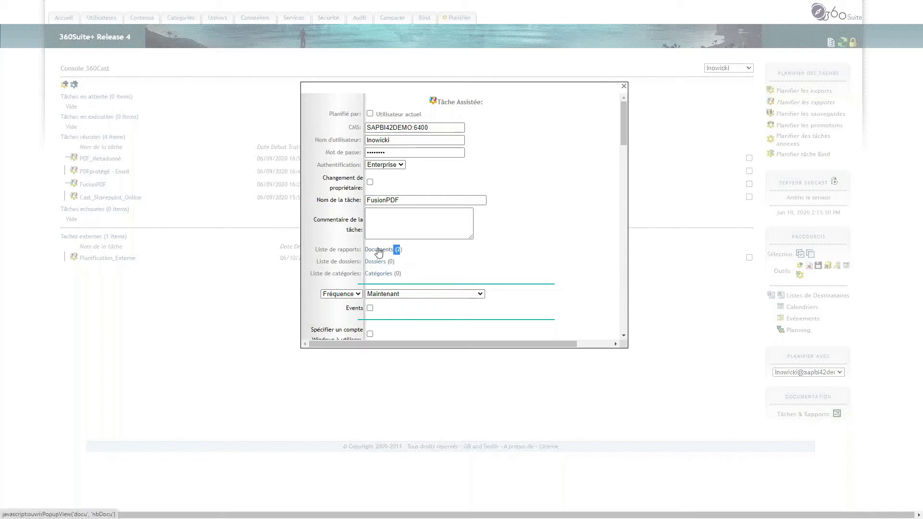
click(379, 248)
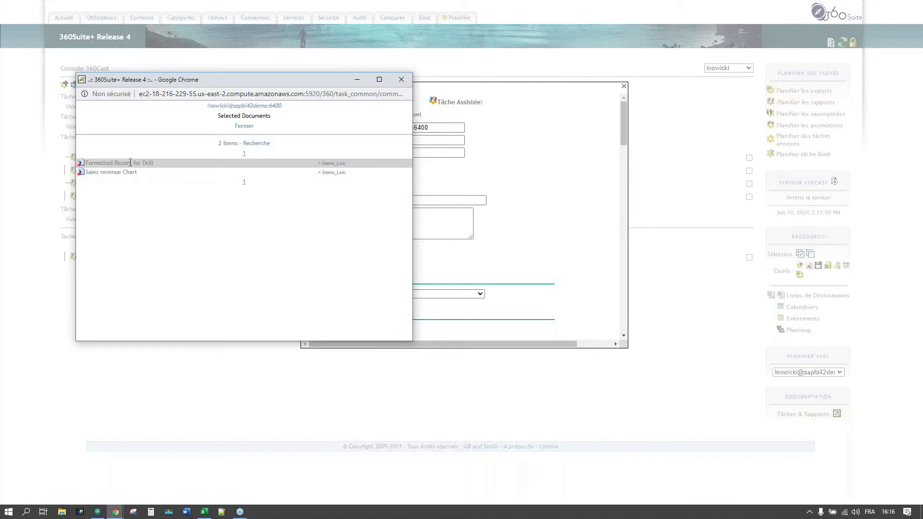
click(402, 79)
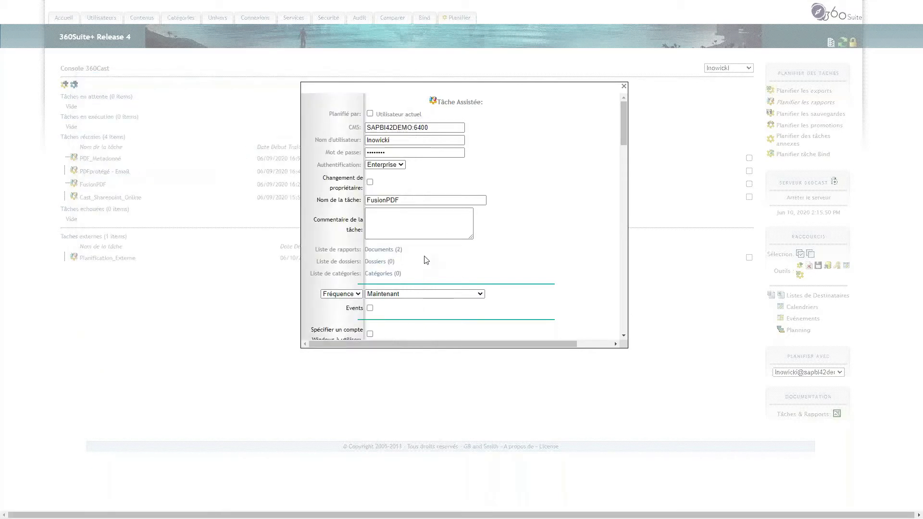
scroll(423, 255, down, 2)
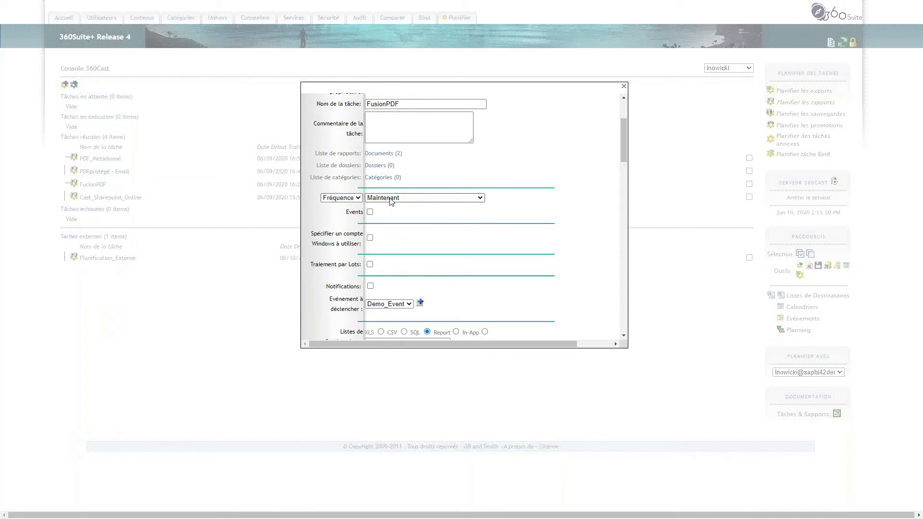
click(392, 198)
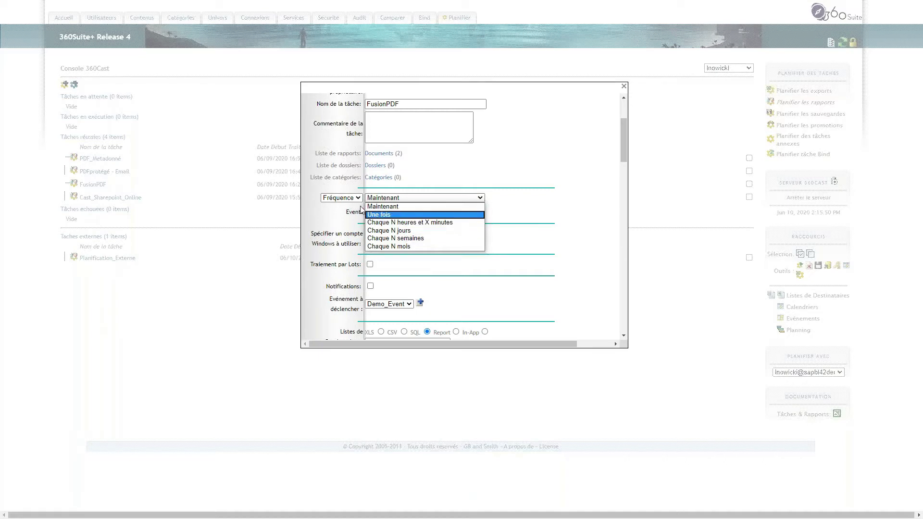
click(357, 198)
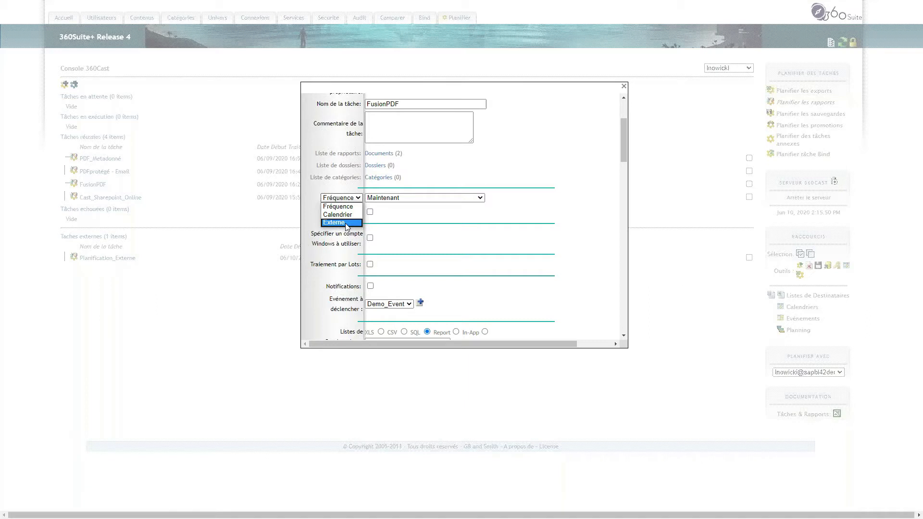
click(514, 180)
scroll(424, 235, down, 1)
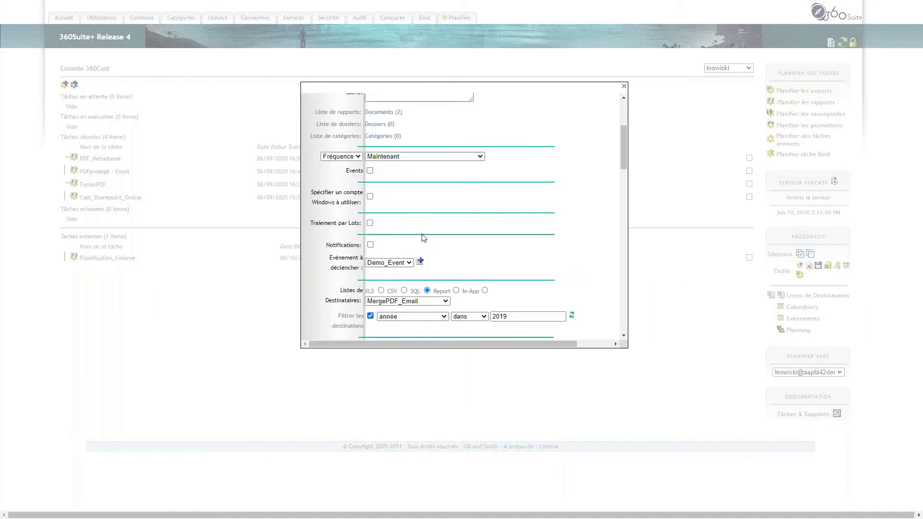
scroll(423, 189, down, 1)
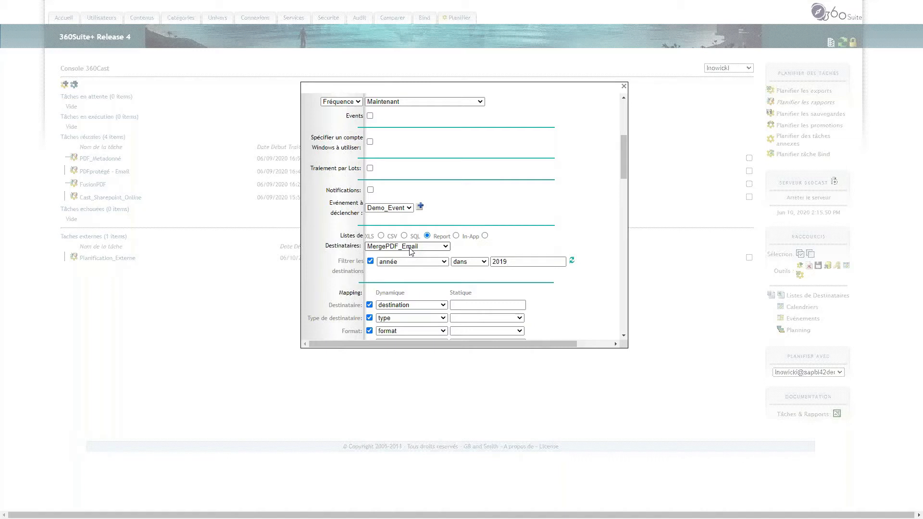
scroll(410, 251, up, 3)
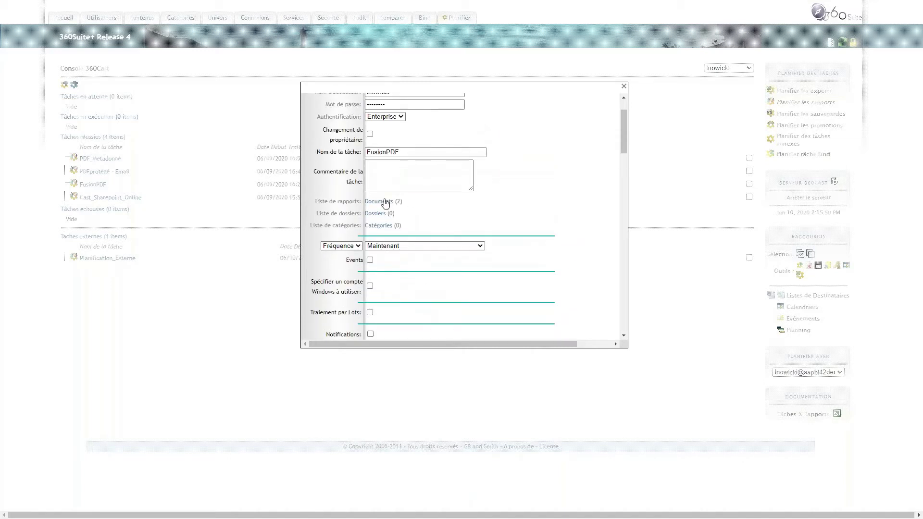
scroll(446, 241, down, 5)
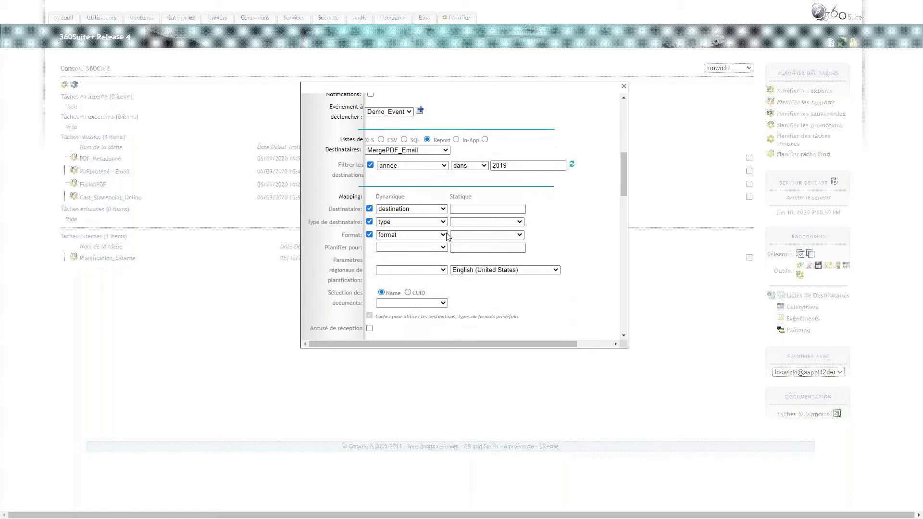
scroll(446, 237, down, 1)
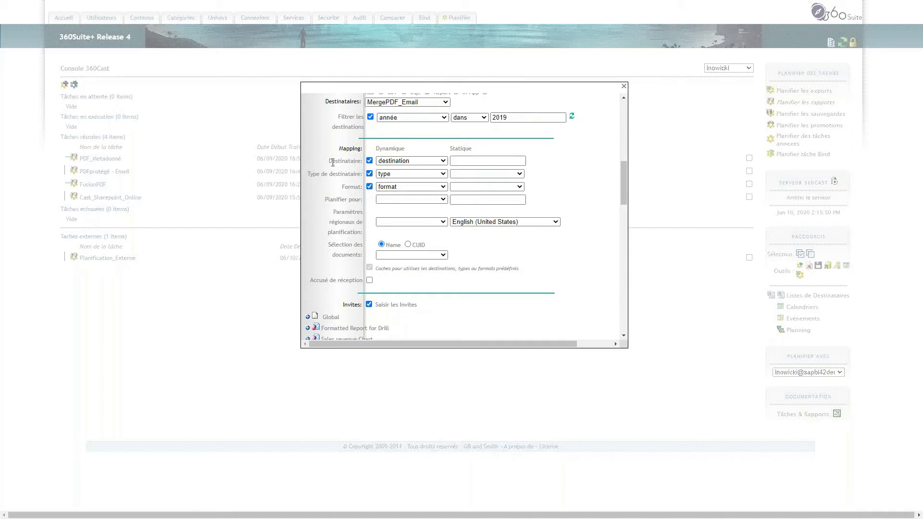
drag(329, 161, 361, 161)
scroll(408, 220, down, 3)
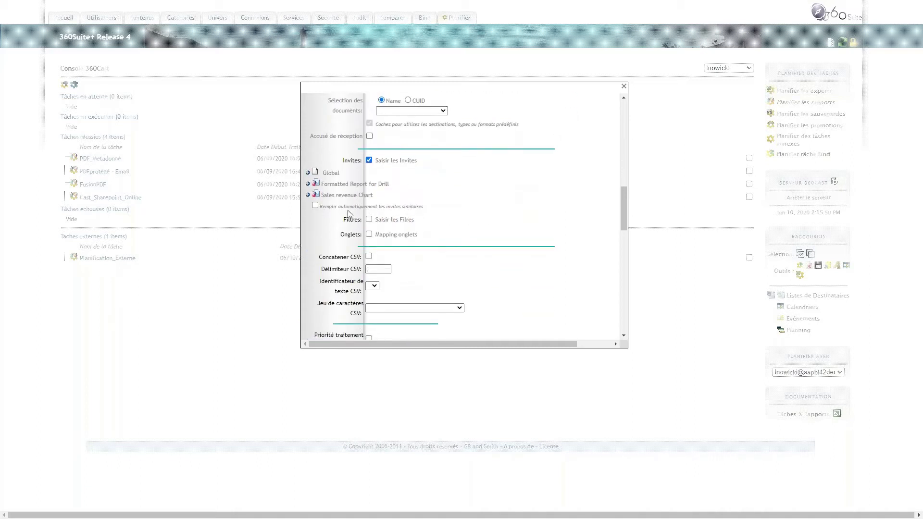
- Expand the Formatted Report for Drill and Sales revenue Chart prompts, keeping both mapped to année
click(308, 184)
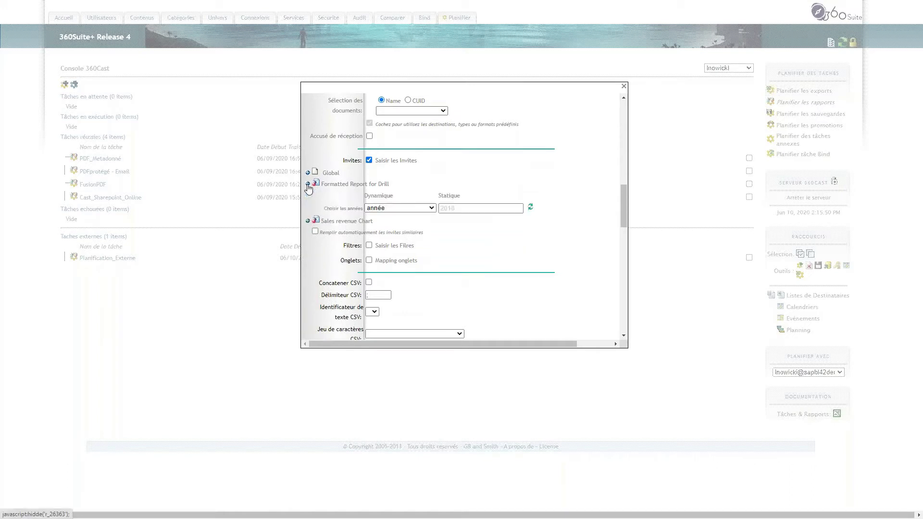
click(308, 222)
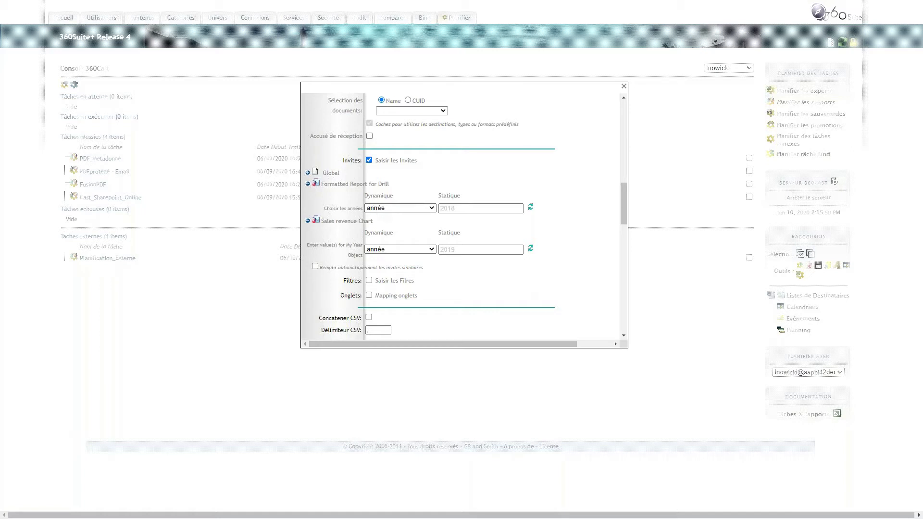
click(432, 209)
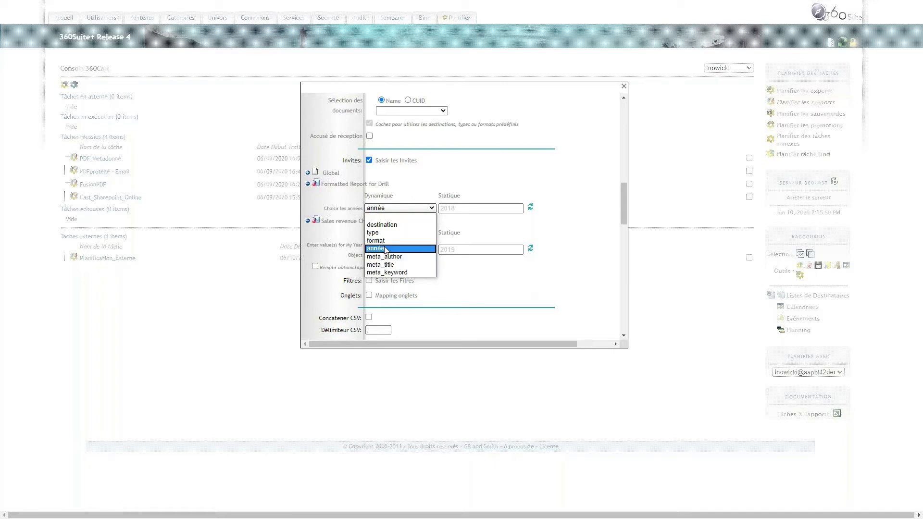
click(587, 212)
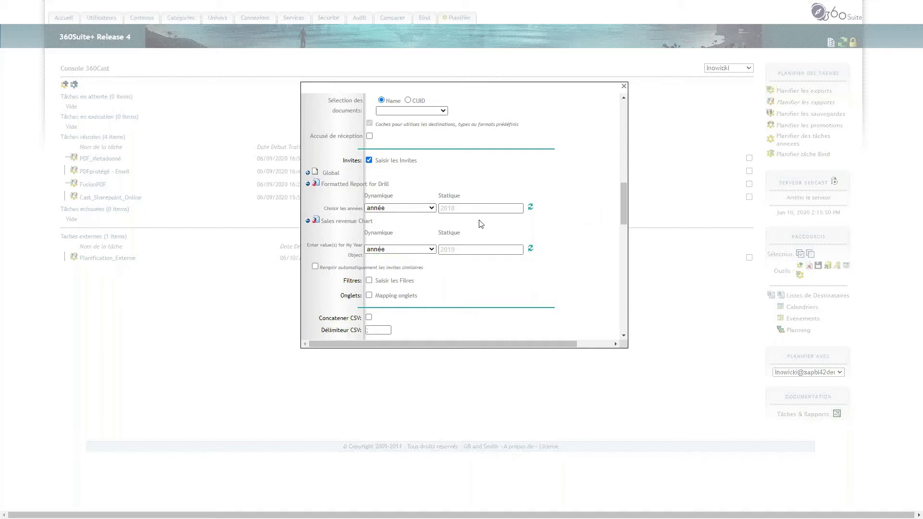
scroll(404, 250, down, 2)
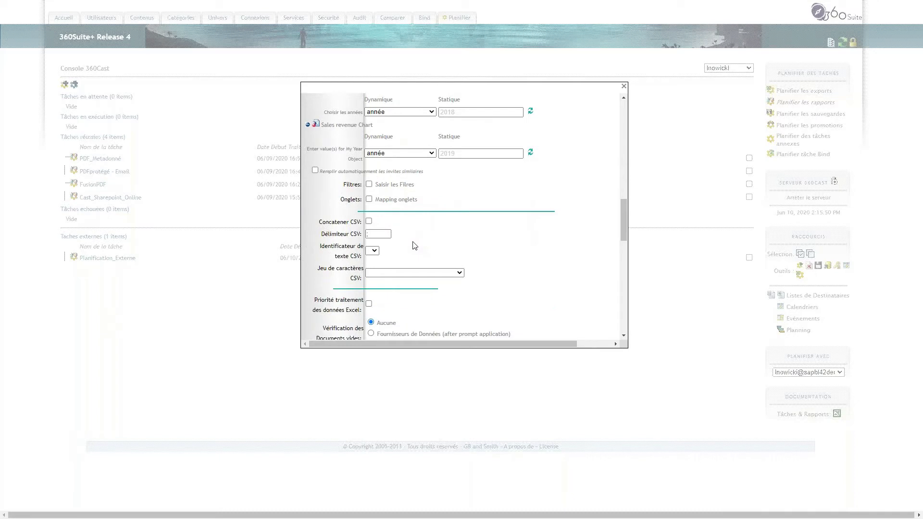
scroll(413, 243, down, 1)
scroll(412, 243, down, 3)
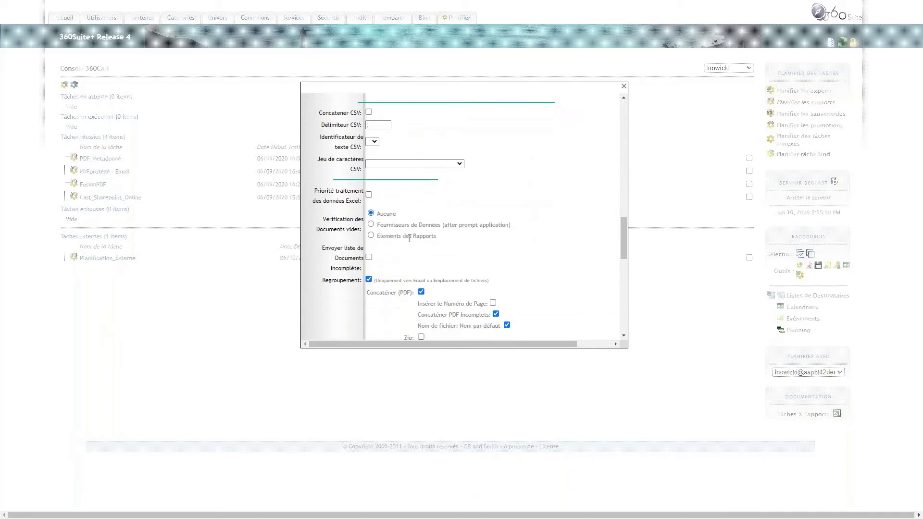
drag(321, 197, 358, 198)
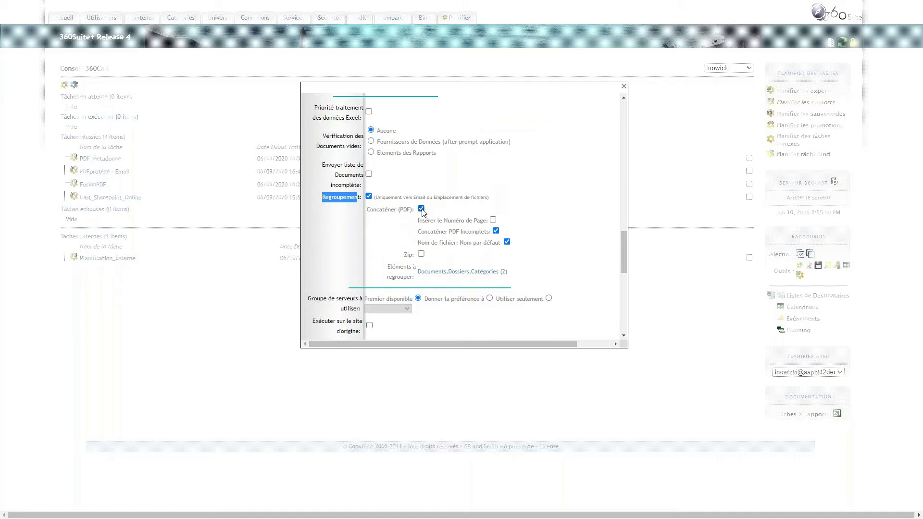
click(370, 197)
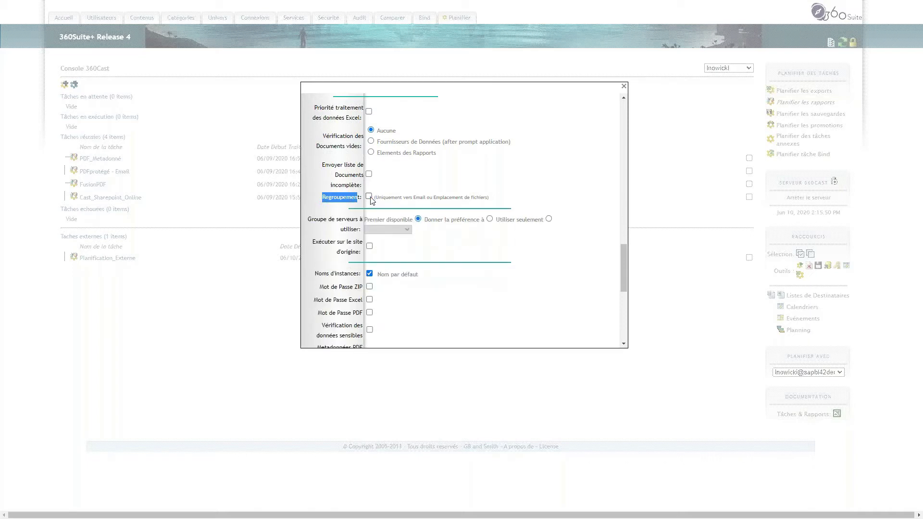
click(369, 196)
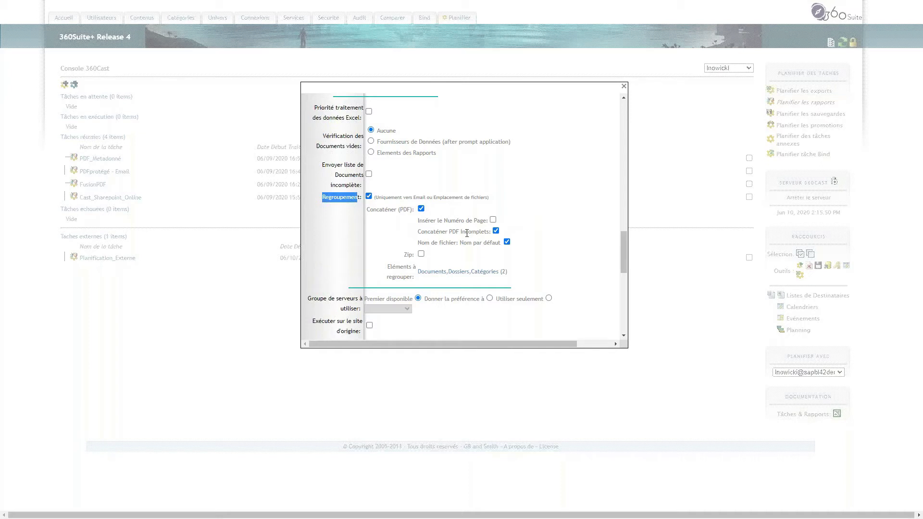
click(429, 272)
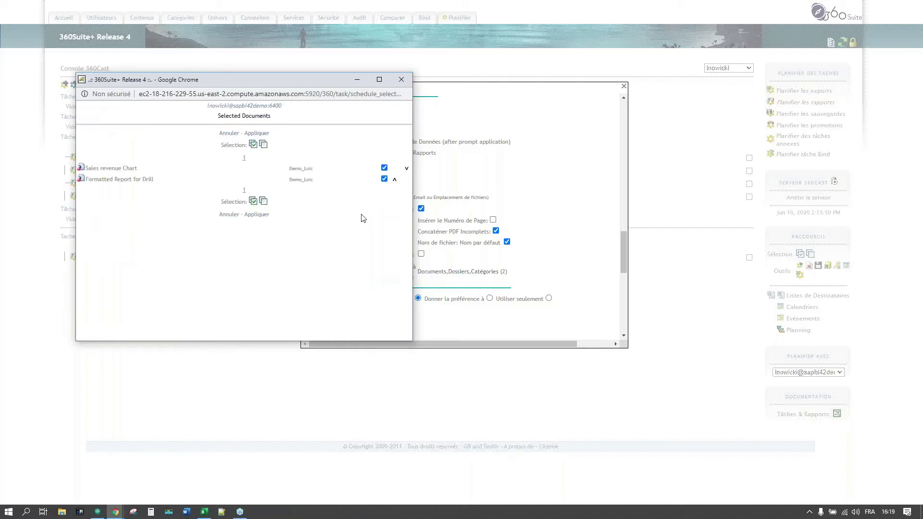
click(401, 80)
scroll(464, 216, down, 5)
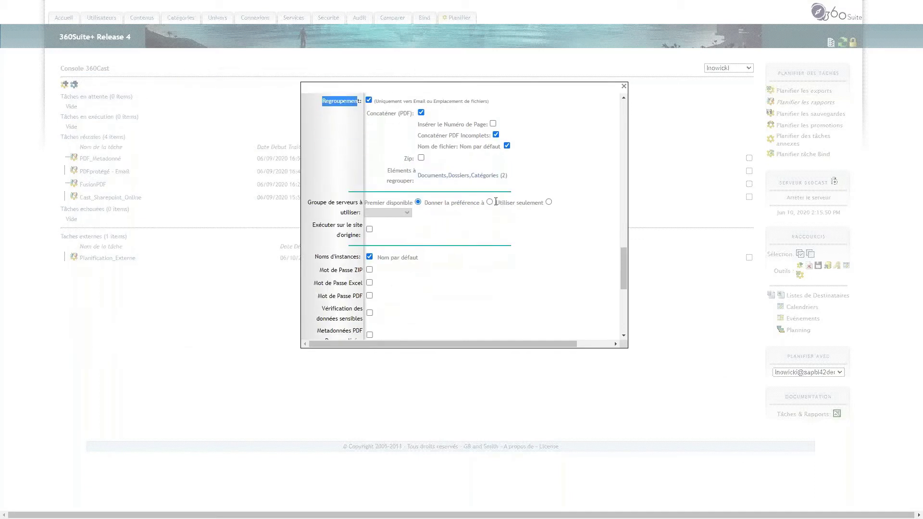
- Review the Email and OpenDocument sections, then close the FusionPDF task dialog with Fermer
scroll(495, 206, down, 3)
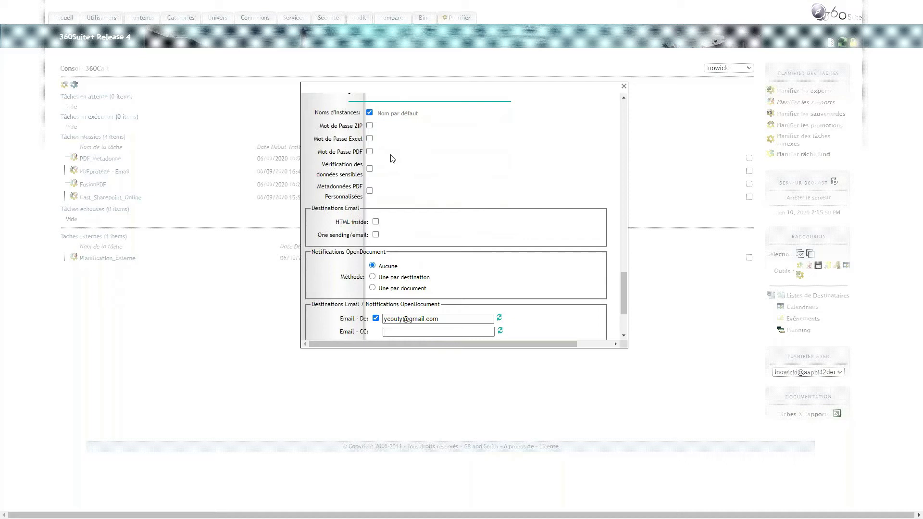
scroll(391, 202, down, 2)
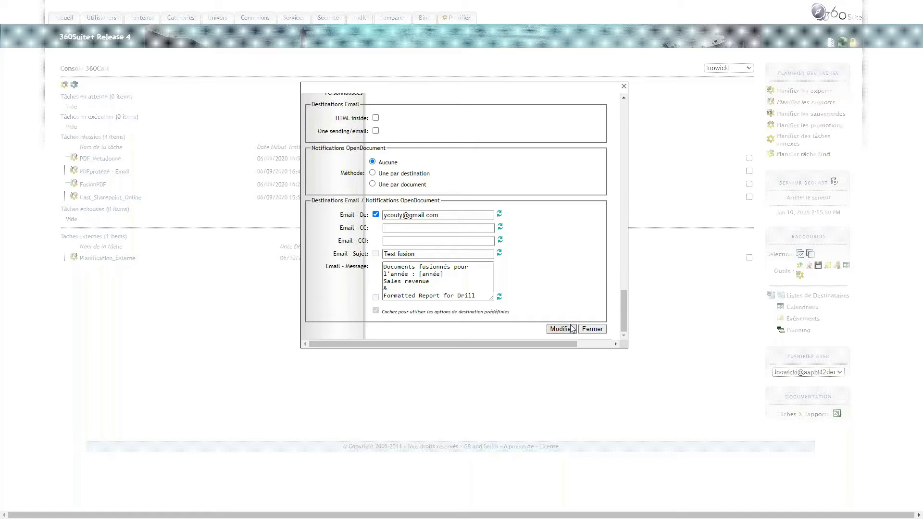
click(586, 333)
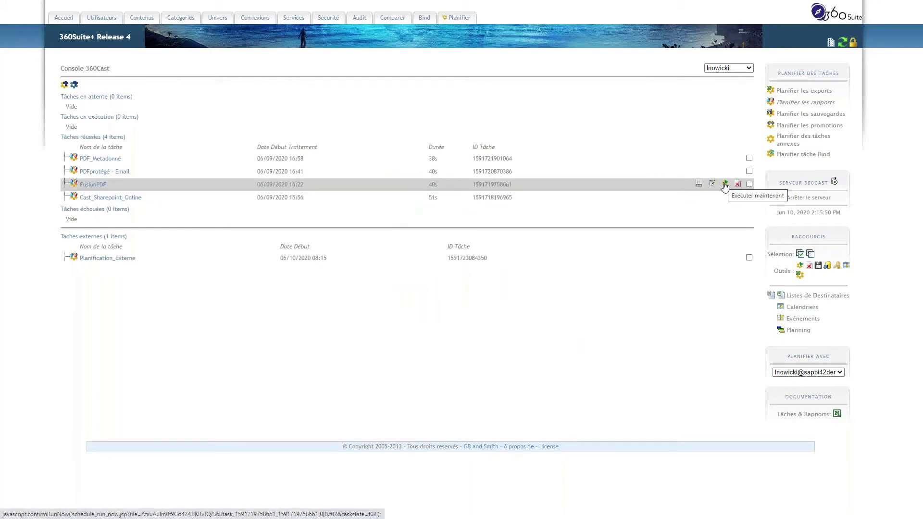
- Run FusionPDF now, confirm with OK, and refresh the task list to follow its status
click(724, 184)
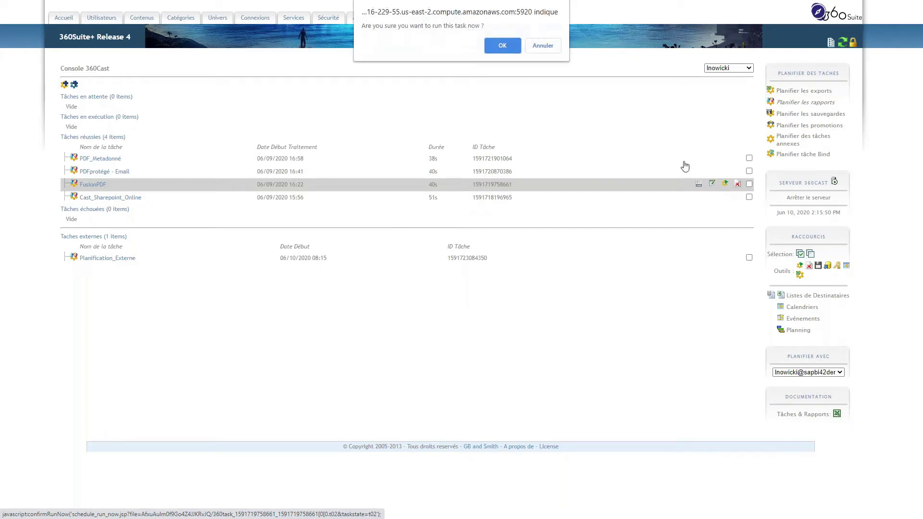
click(500, 45)
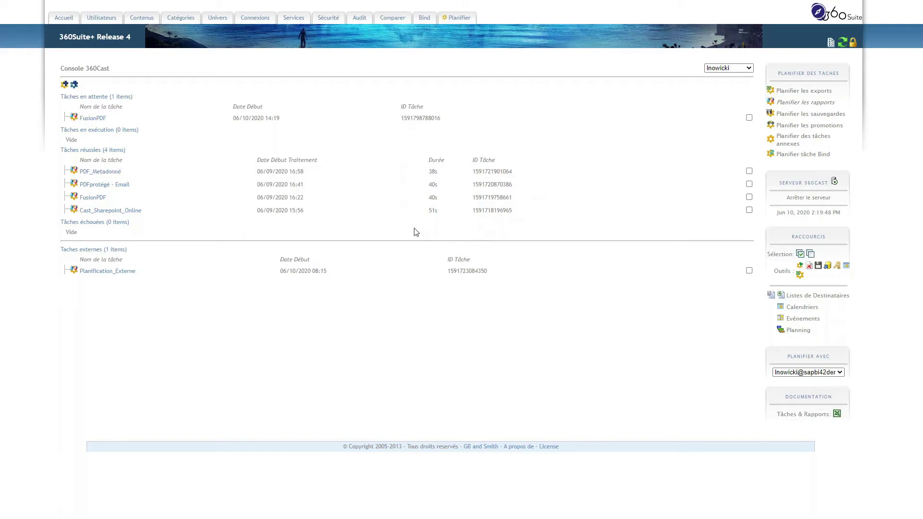
mouse_move(401, 214)
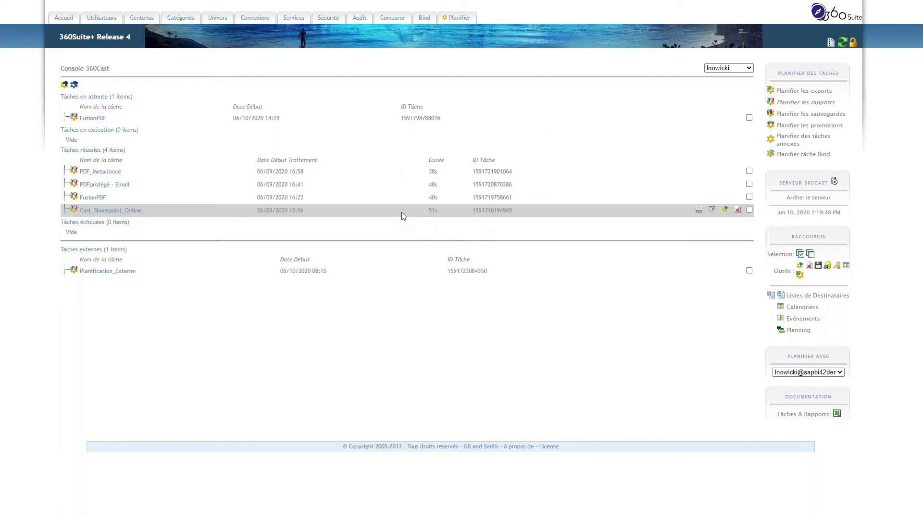
click(843, 44)
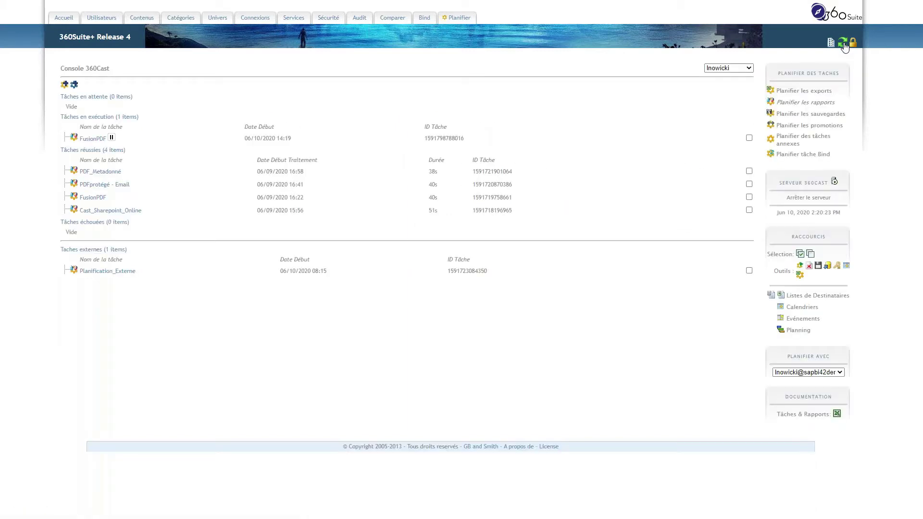
click(844, 44)
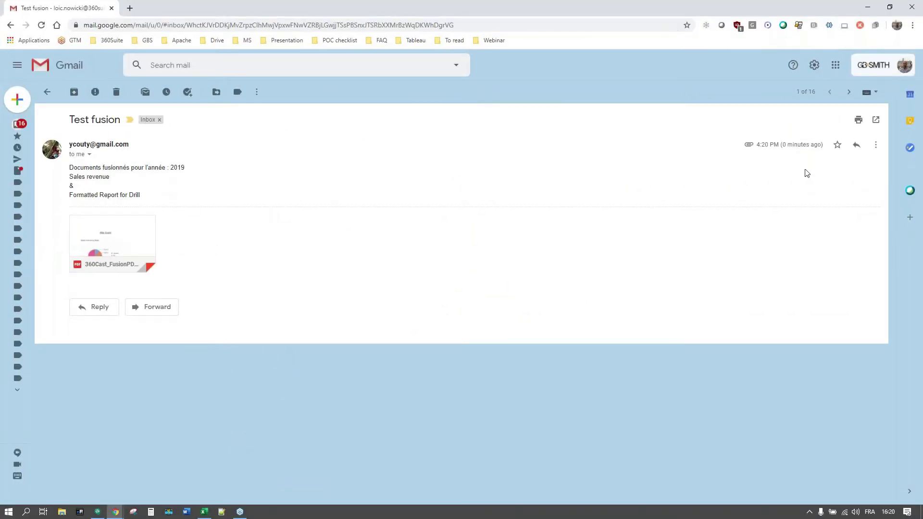
- Preview the six pages of 360Cast_FusionPDF.pdf from the Test fusion email, then exit full screen
drag(787, 145, 813, 145)
mouse_move(120, 234)
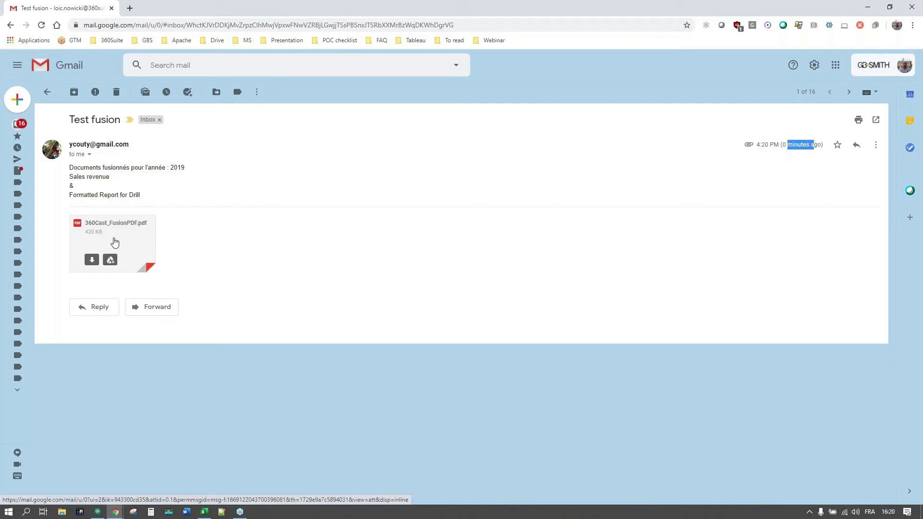
click(114, 241)
scroll(486, 312, down, 6)
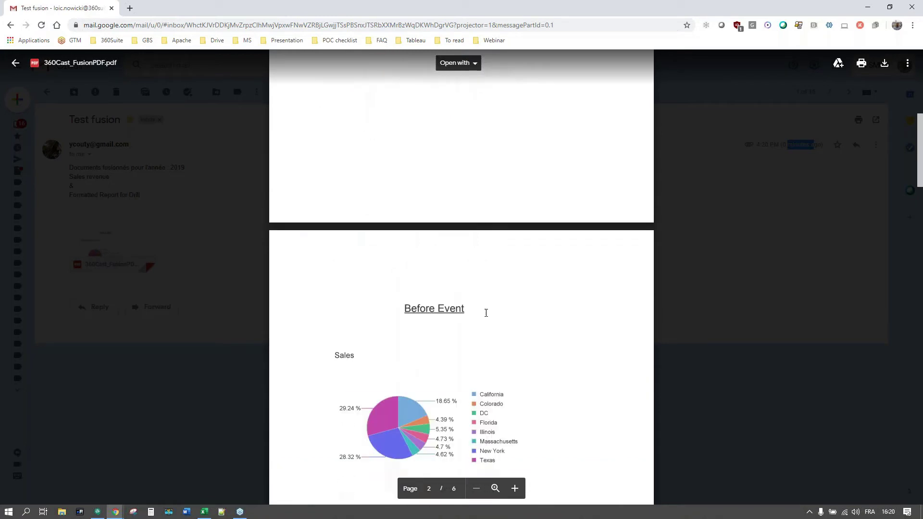
scroll(486, 313, down, 4)
scroll(469, 241, down, 5)
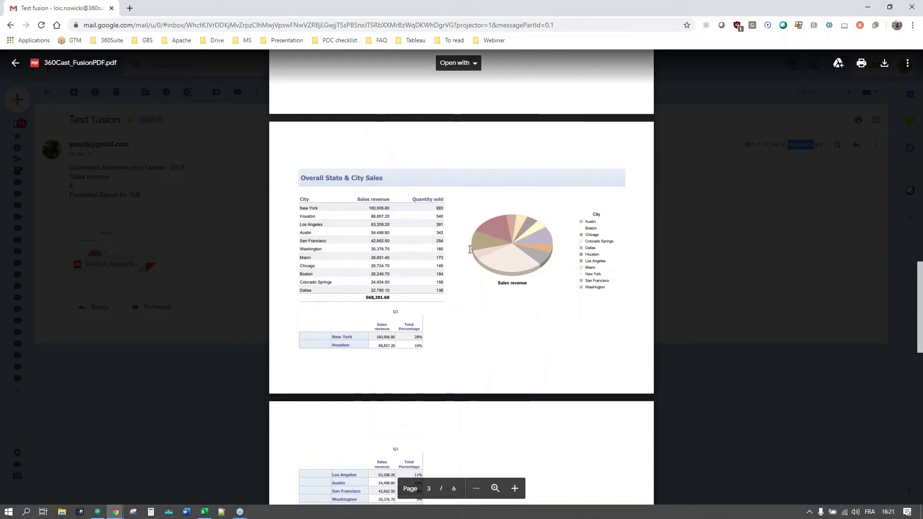
scroll(449, 278, down, 1)
scroll(448, 278, down, 15)
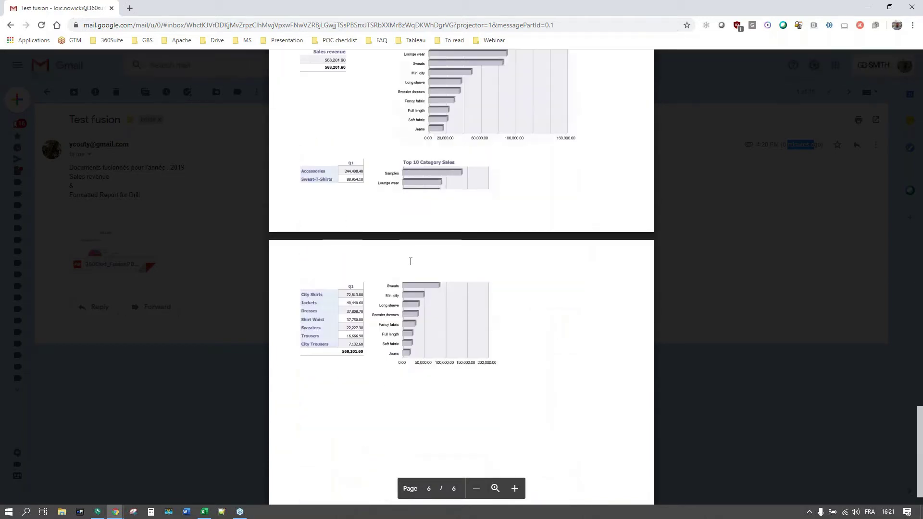
scroll(410, 262, up, 20)
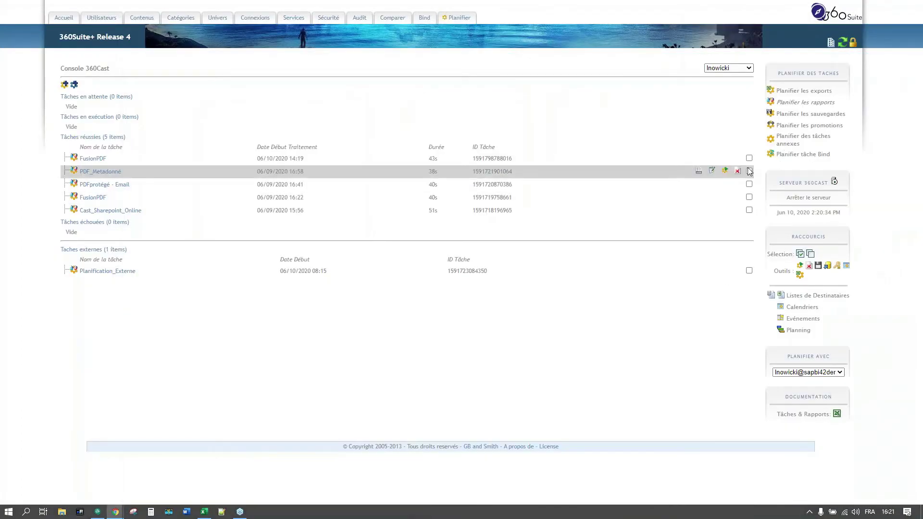
mouse_move(449, 36)
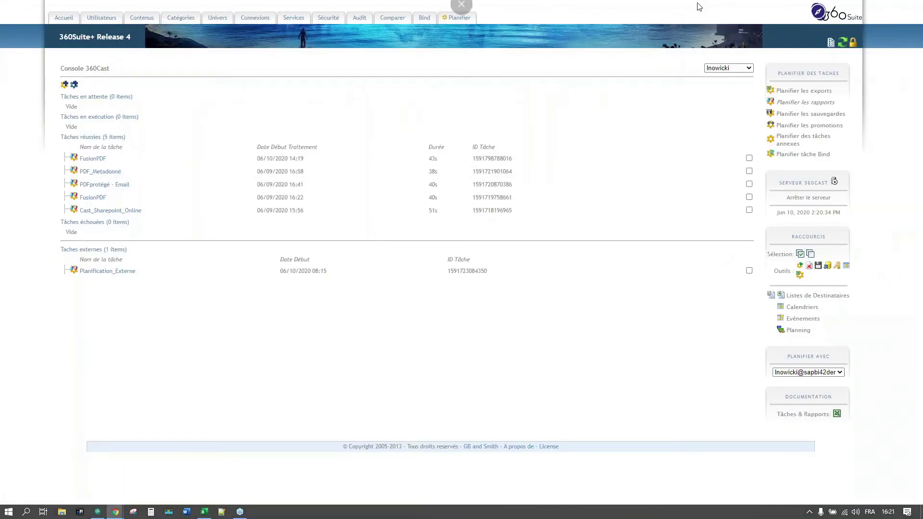
click(460, 34)
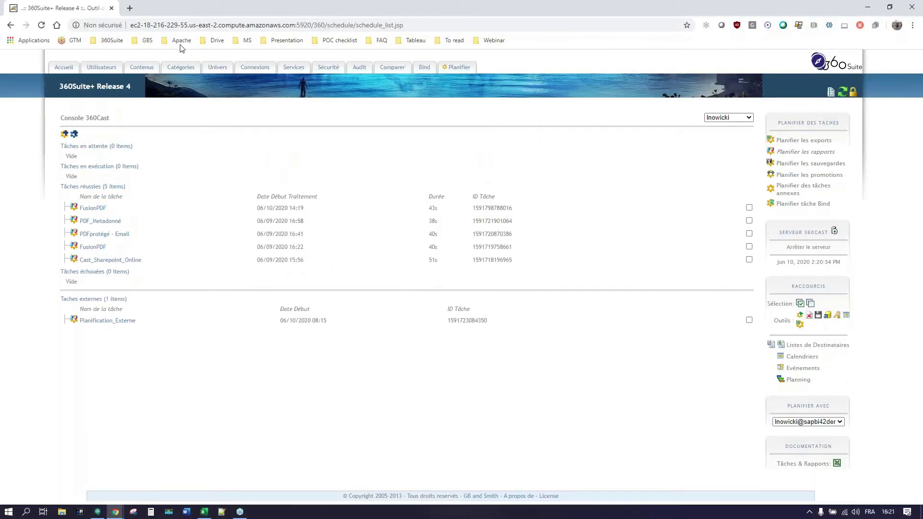
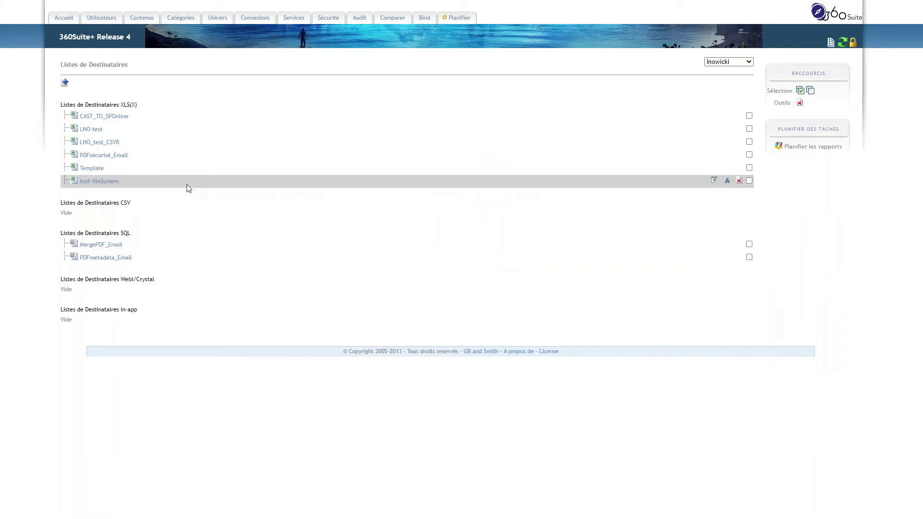
- Open the Template destination list, then zoom in to inspect the workbook's SharePointOnline destination in cell A10
click(93, 169)
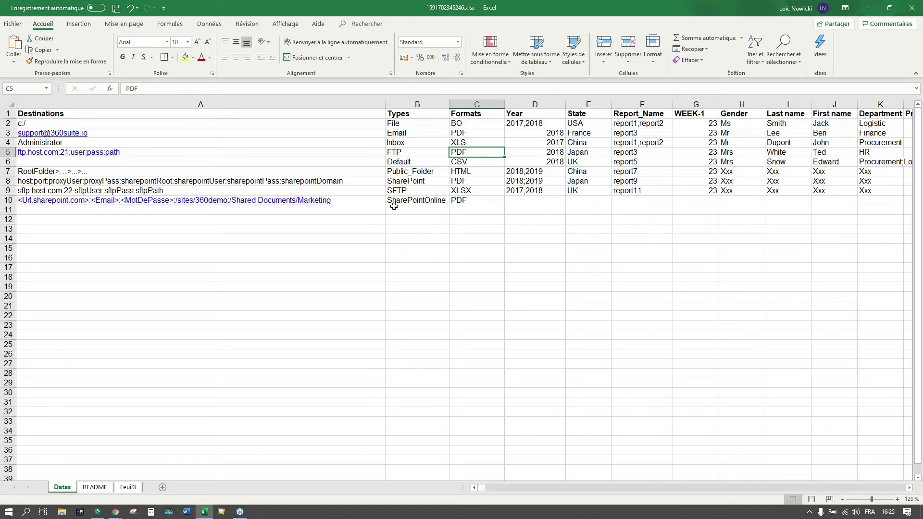
click(352, 204)
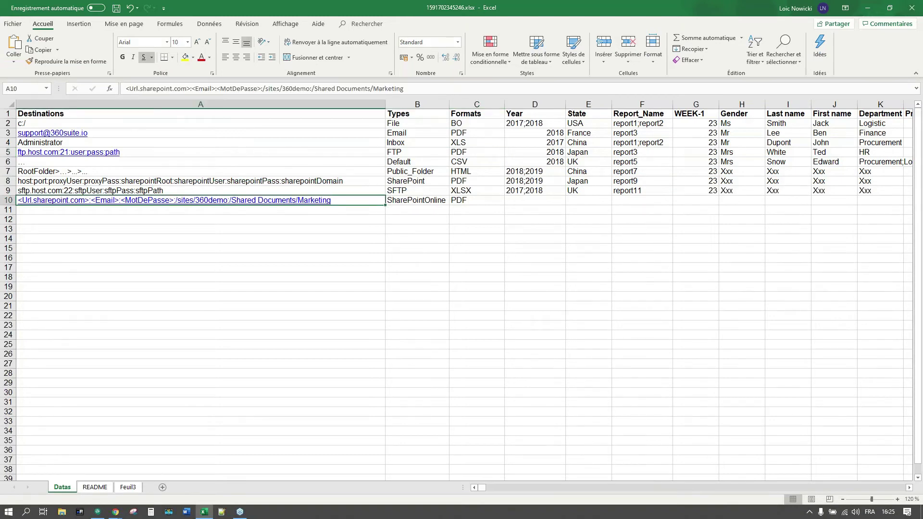
click(897, 500)
click(898, 500)
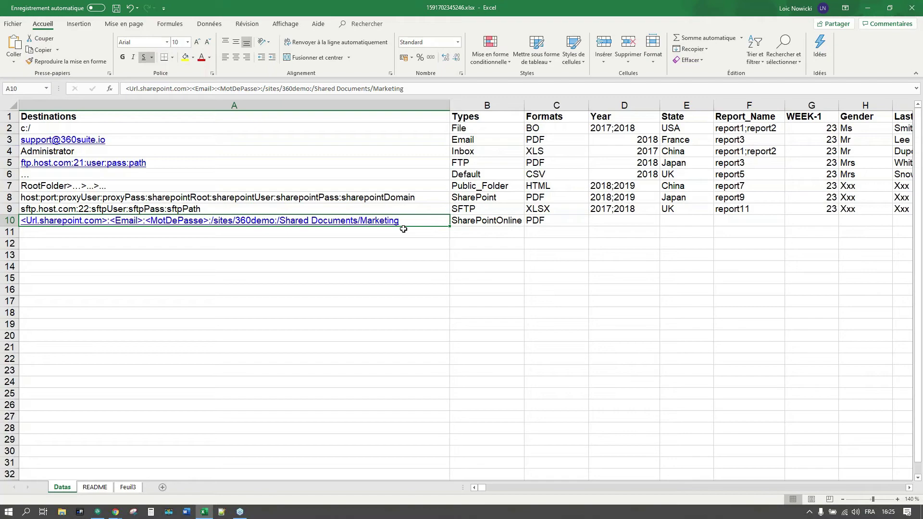
click(868, 8)
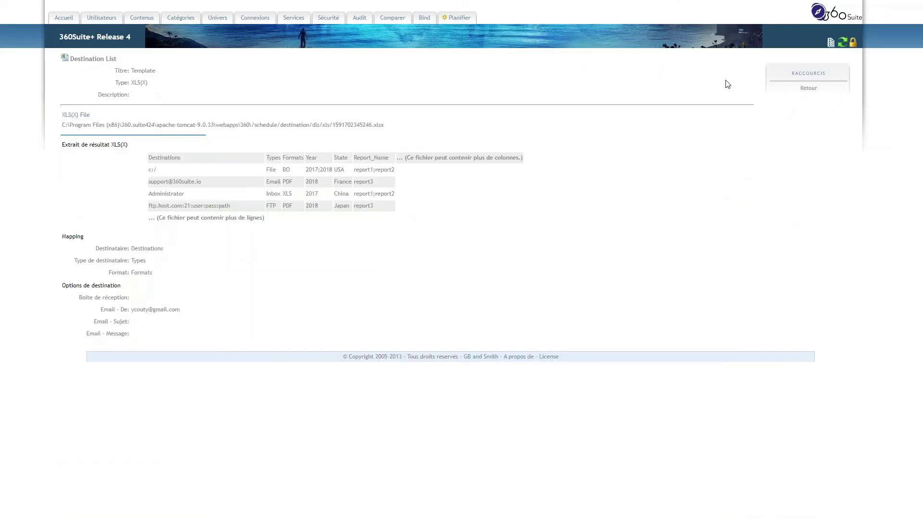
- Run the Cast_Sharepoint_Online task now from the Planifier les rapports console and confirm with OK
click(808, 89)
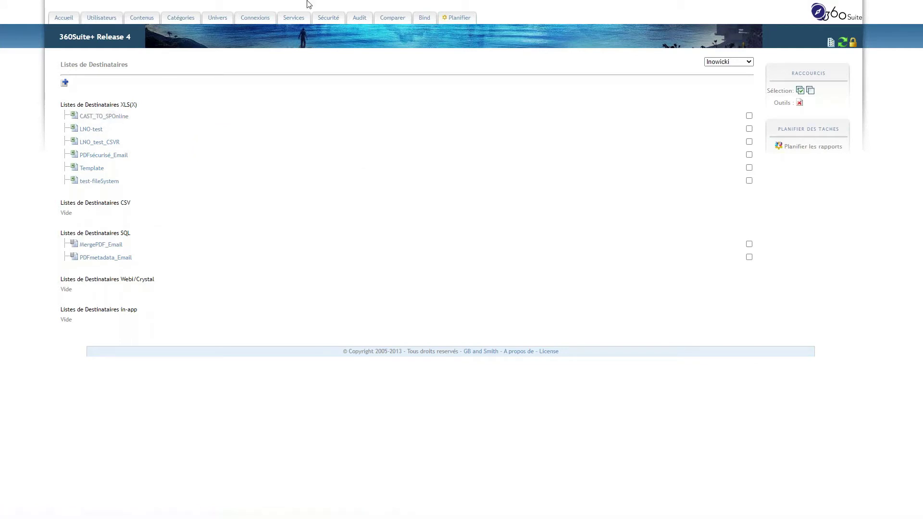
click(447, 19)
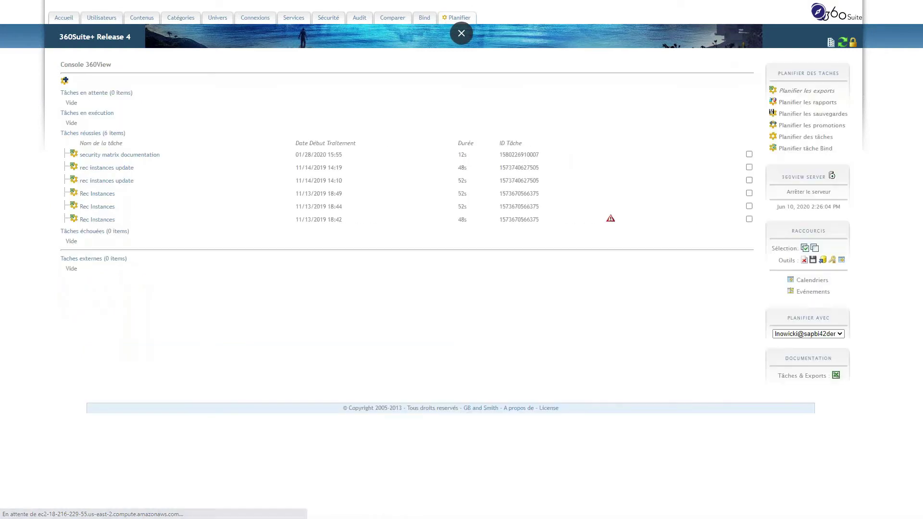
click(797, 106)
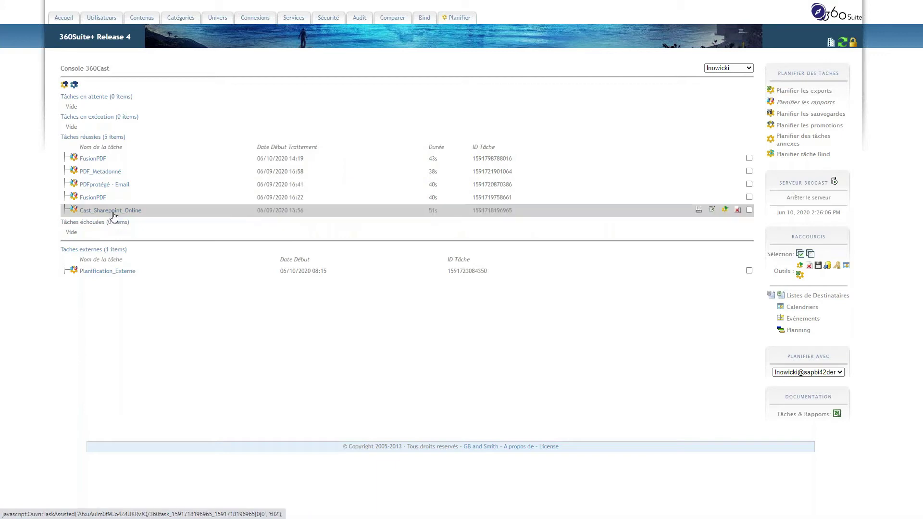
click(724, 209)
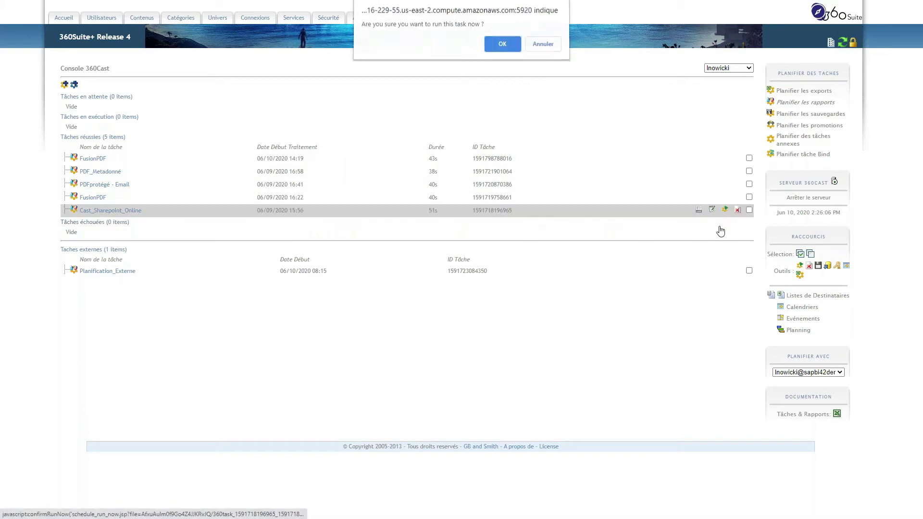
click(502, 46)
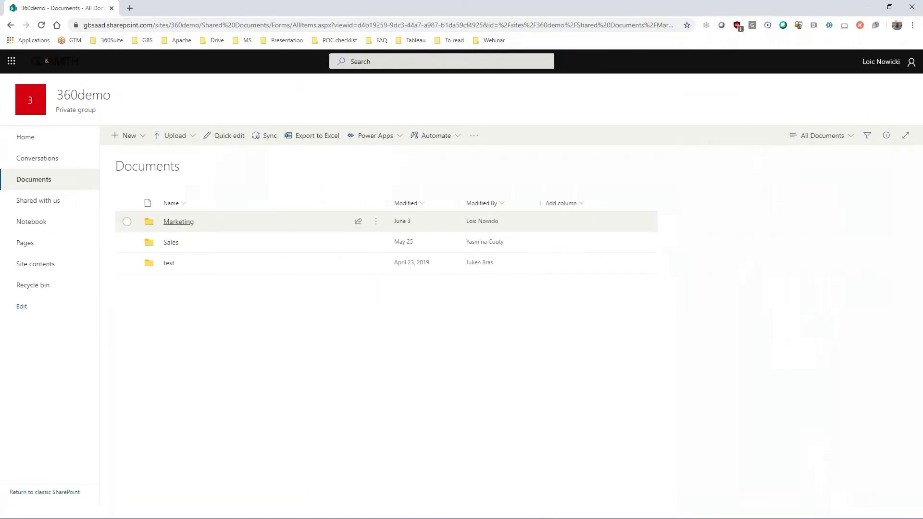
- Check that SharePoint's Marketing > DeptA folder is still empty, then minimize the browser
click(179, 221)
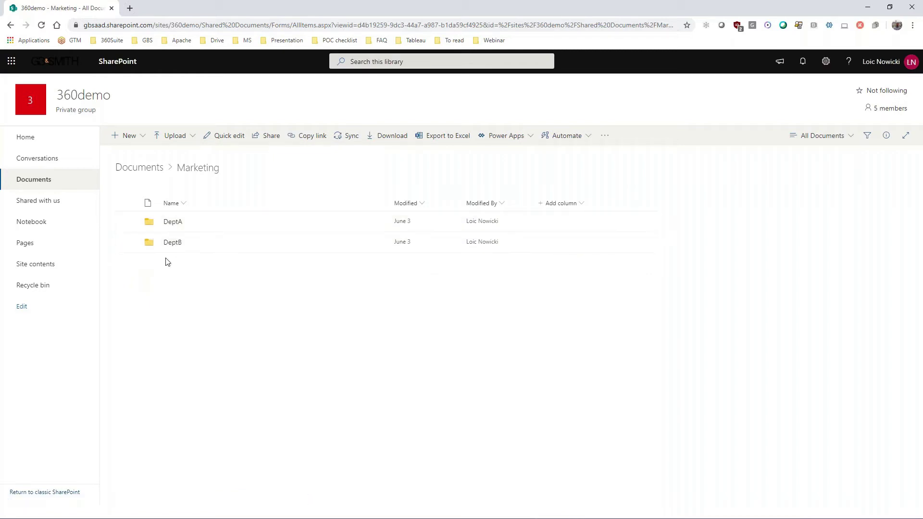
click(173, 224)
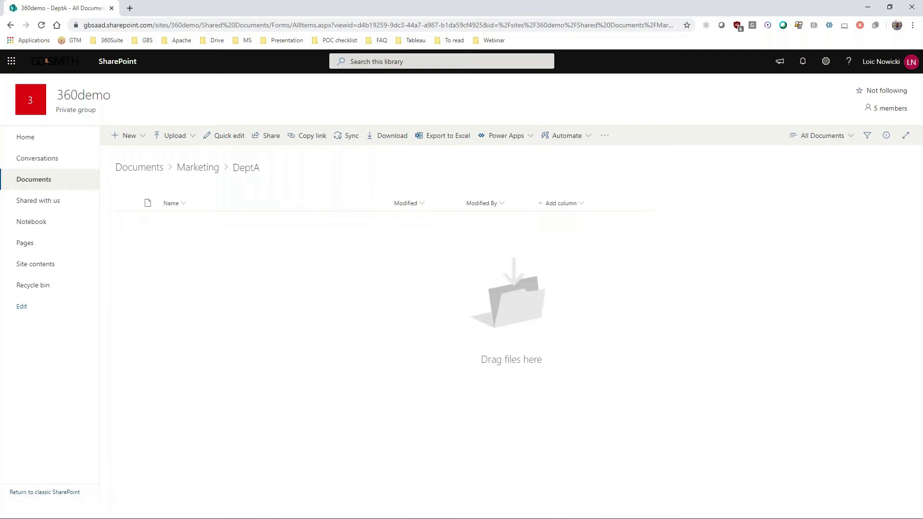
click(868, 7)
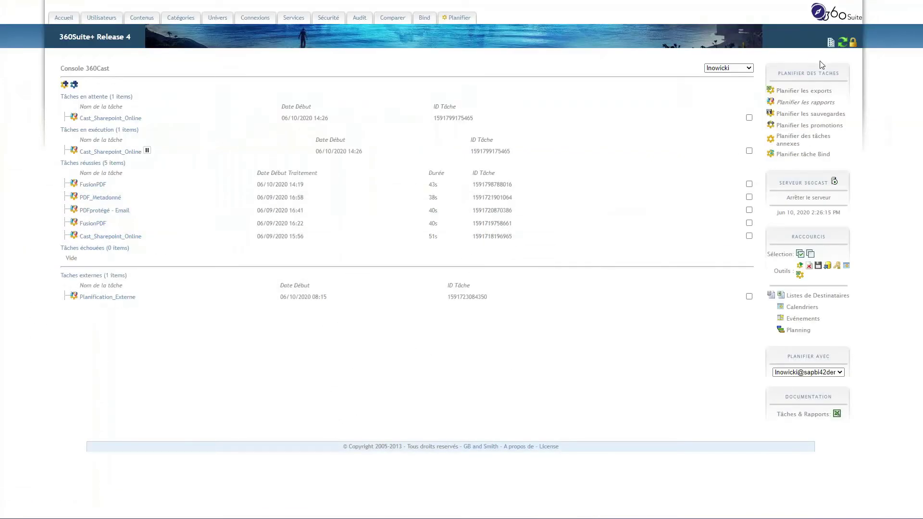
- Refresh the console and open Cast_Sharepoint_Online's assisted-task settings
click(844, 43)
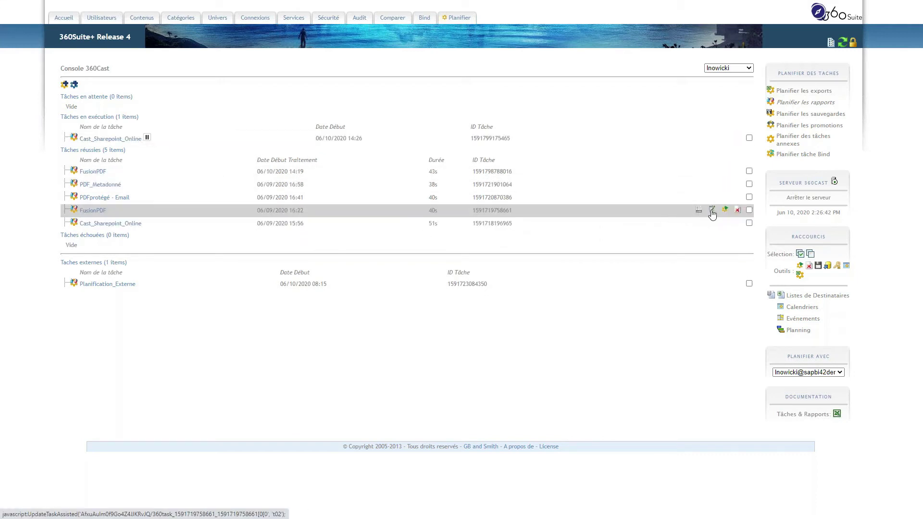
click(712, 212)
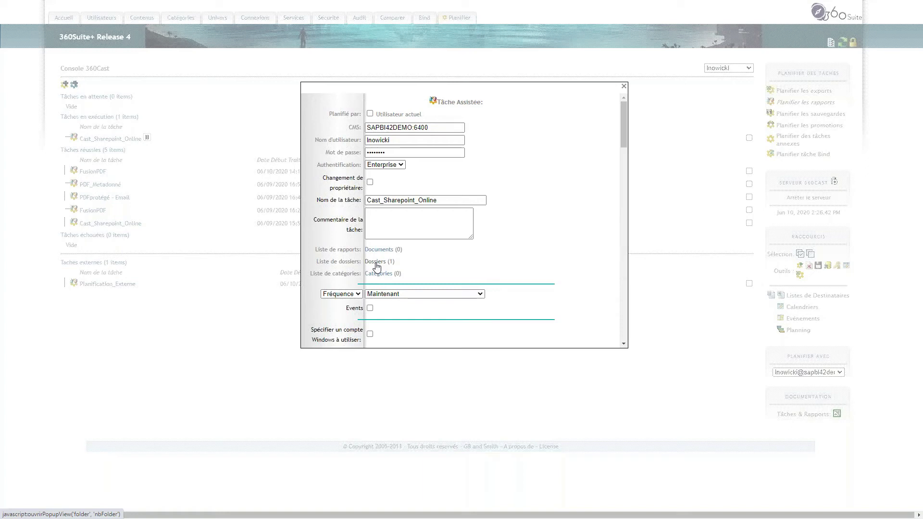
- Review the CAST_TO_SPOnline recipient mapping, close the settings with Fermer, and refresh the console
scroll(433, 265, down, 2)
scroll(436, 265, down, 4)
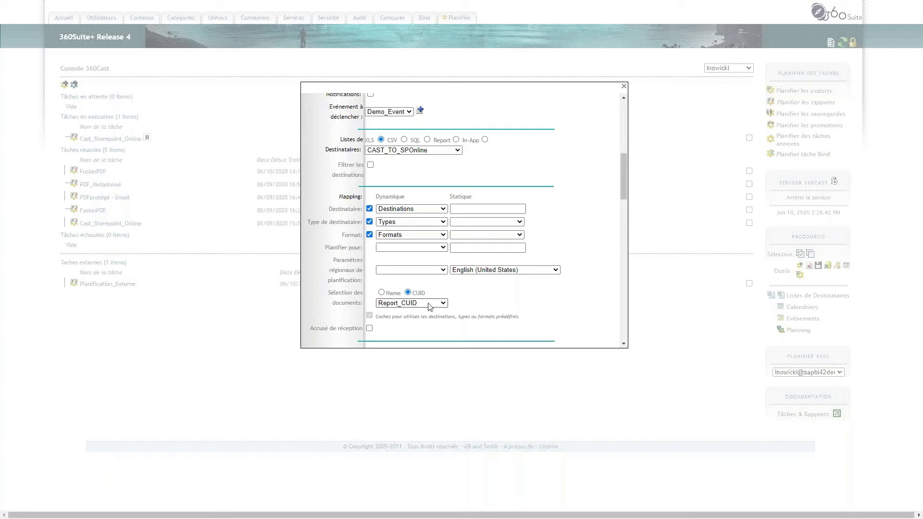
scroll(429, 305, up, 5)
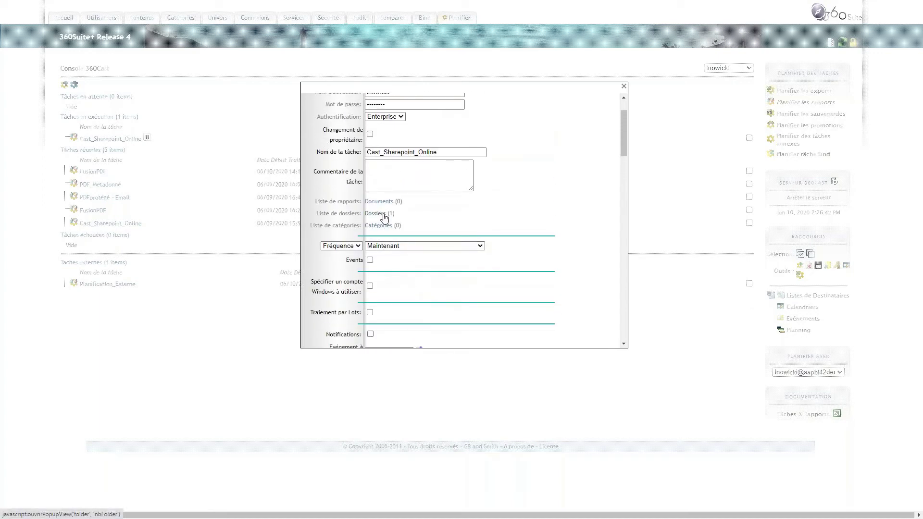
scroll(384, 217, down, 5)
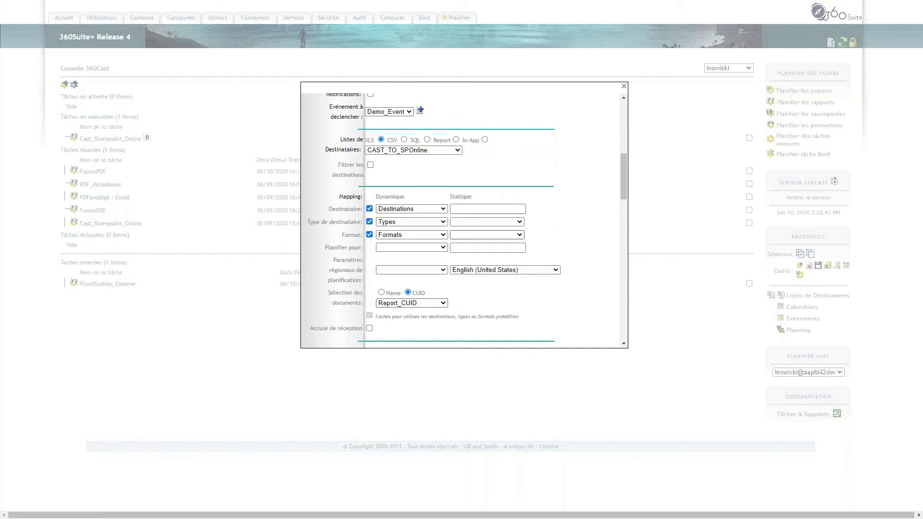
scroll(469, 247, down, 4)
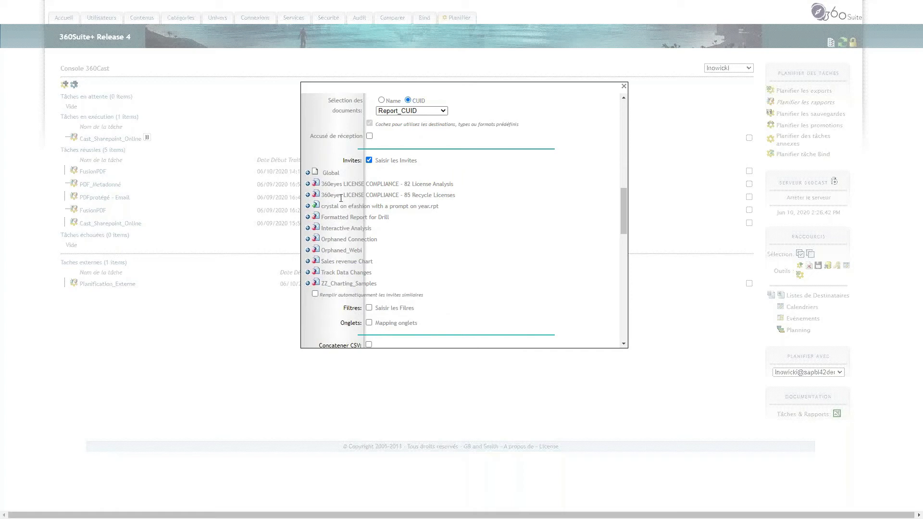
scroll(341, 285, down, 4)
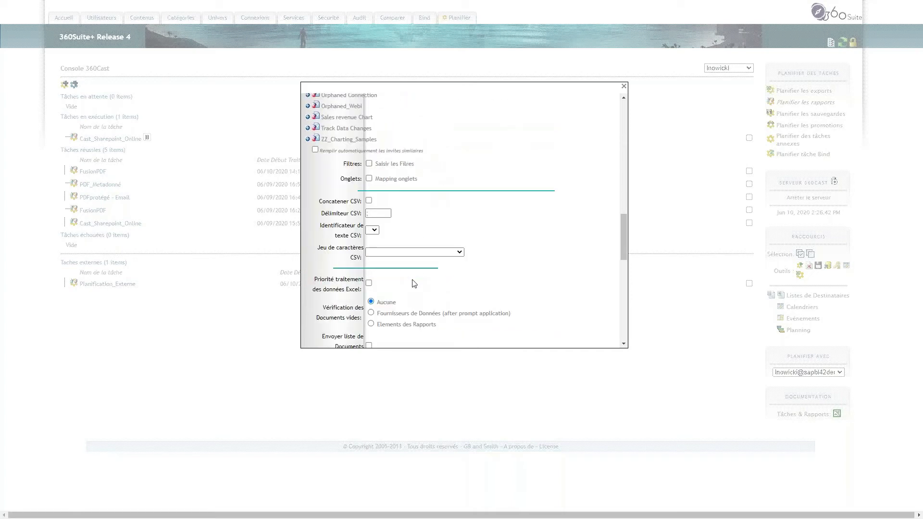
scroll(394, 208, down, 2)
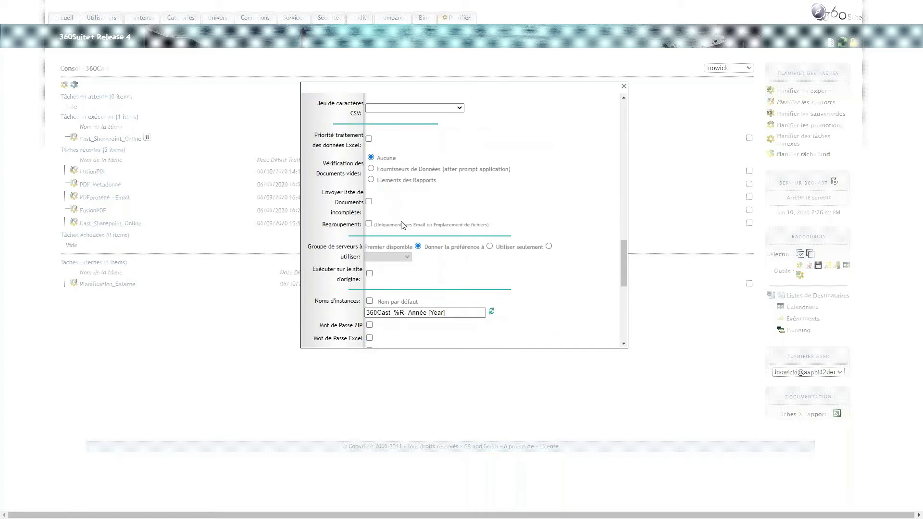
scroll(404, 221, down, 2)
scroll(409, 235, down, 4)
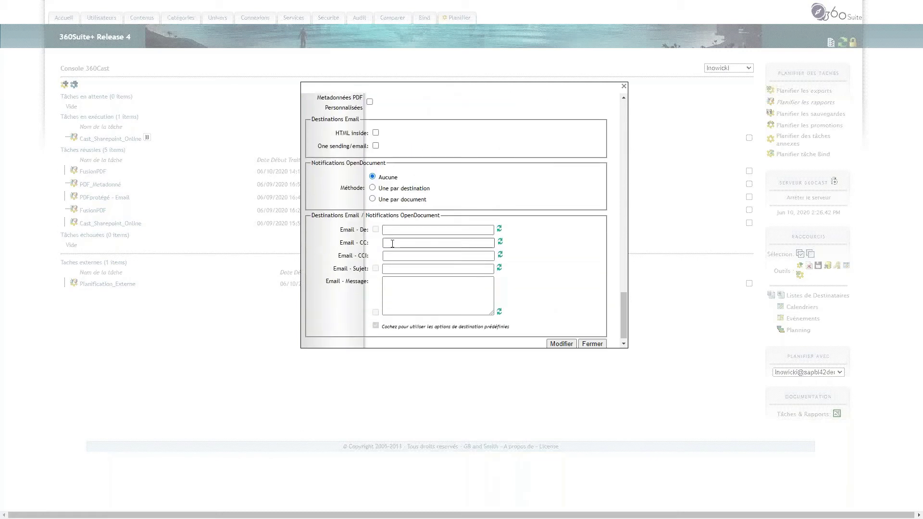
scroll(480, 264, down, 1)
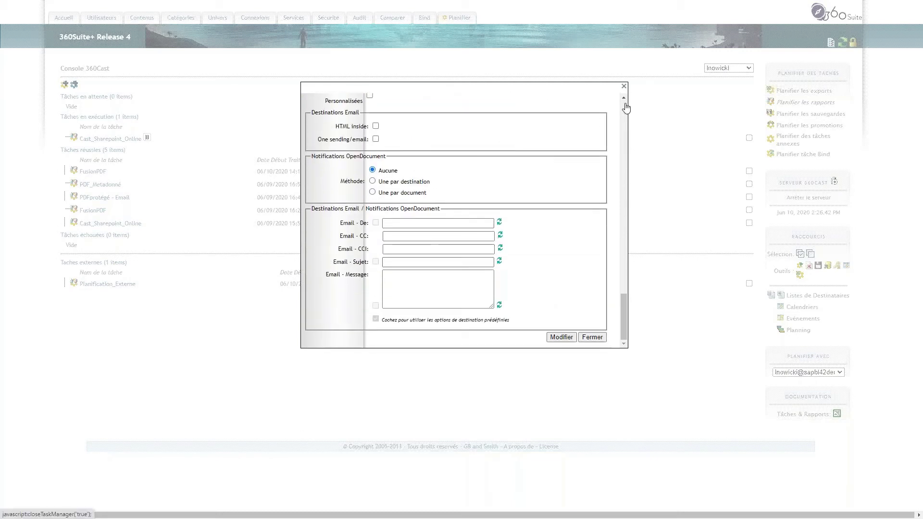
click(594, 339)
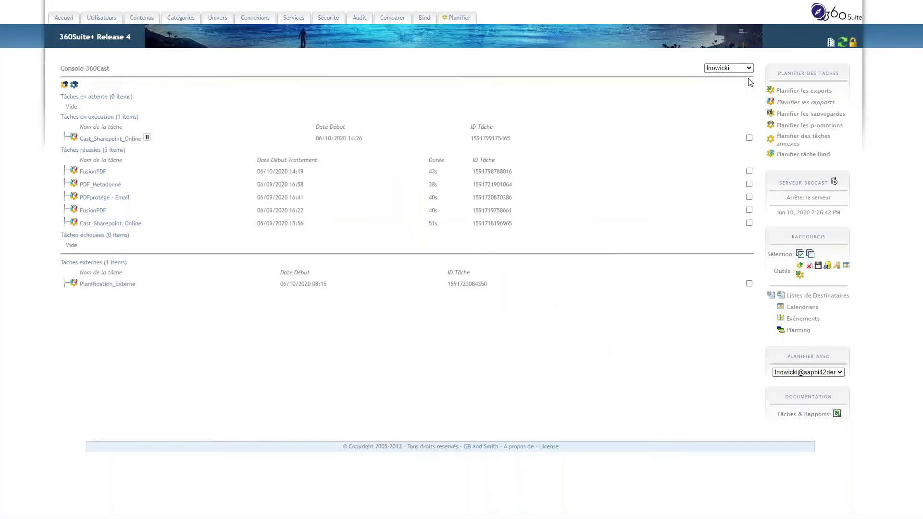
click(841, 43)
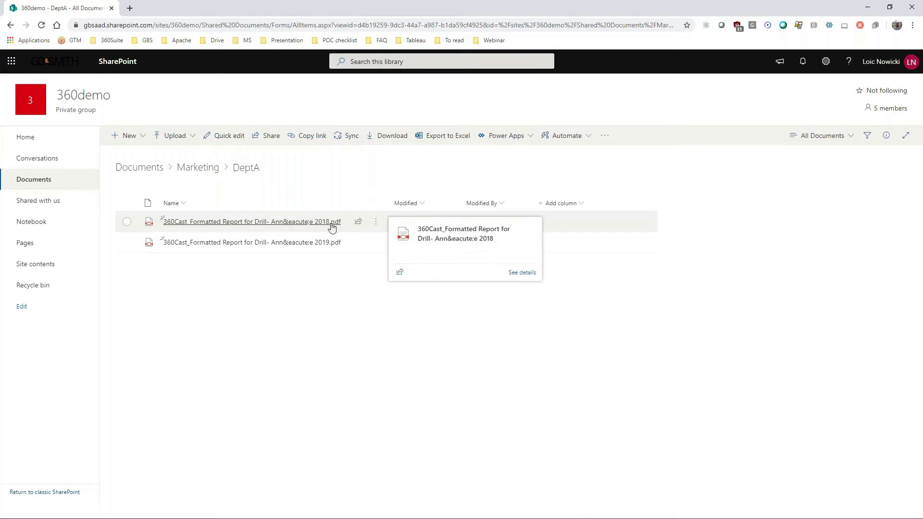
- Check the 2018 and 2019 Drill report PDFs in DeptA, go up to Marketing, then advance the slides
click(198, 169)
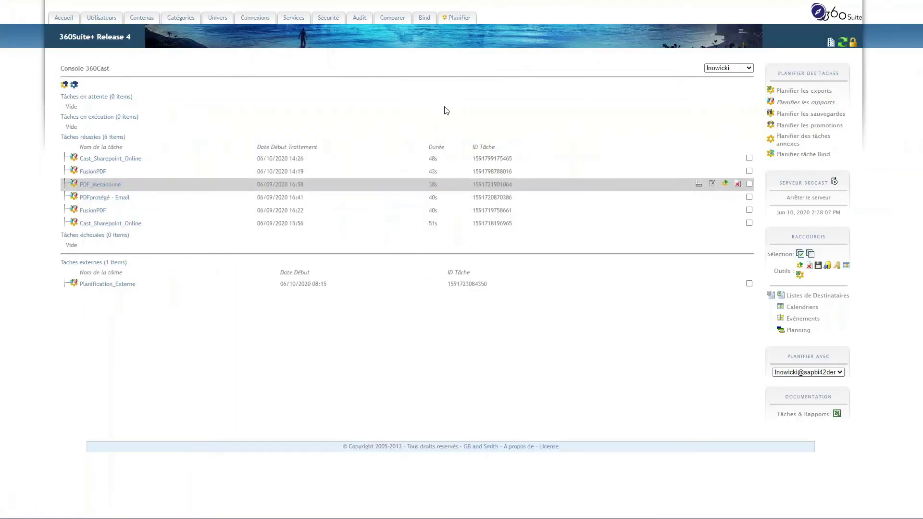
click(461, 34)
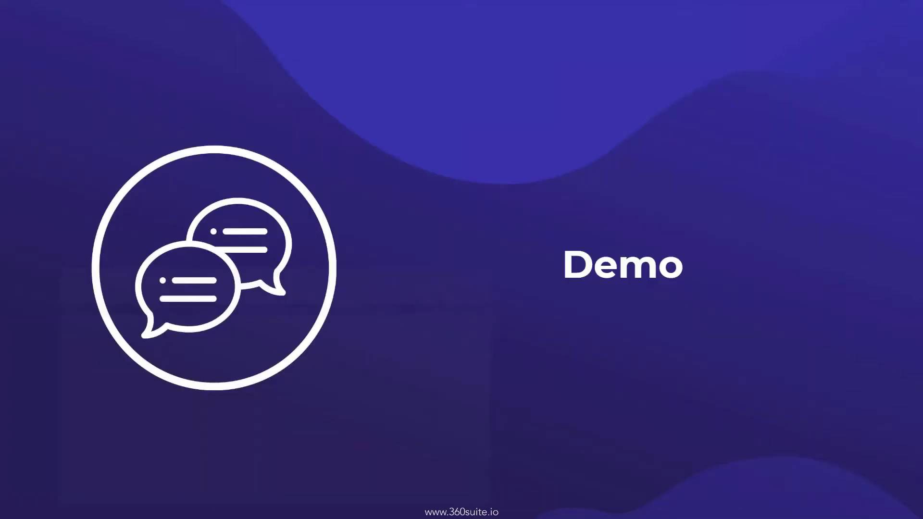
click(736, 259)
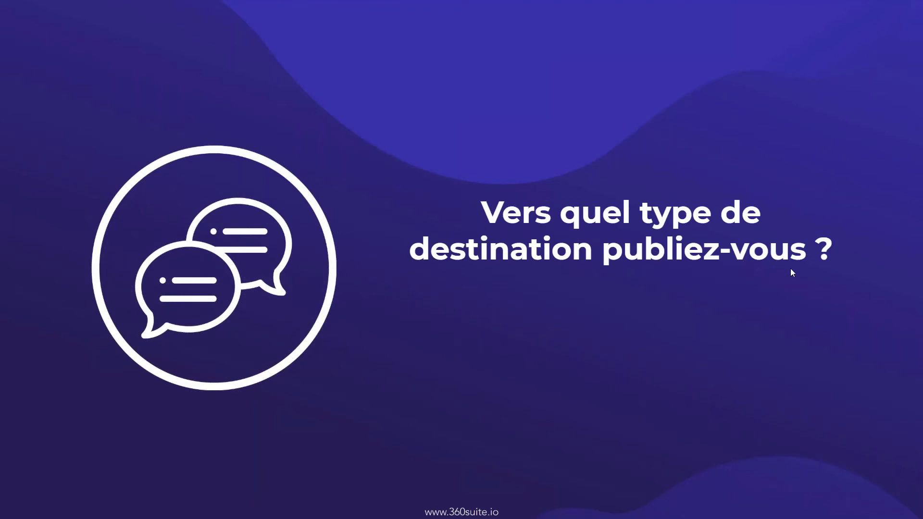
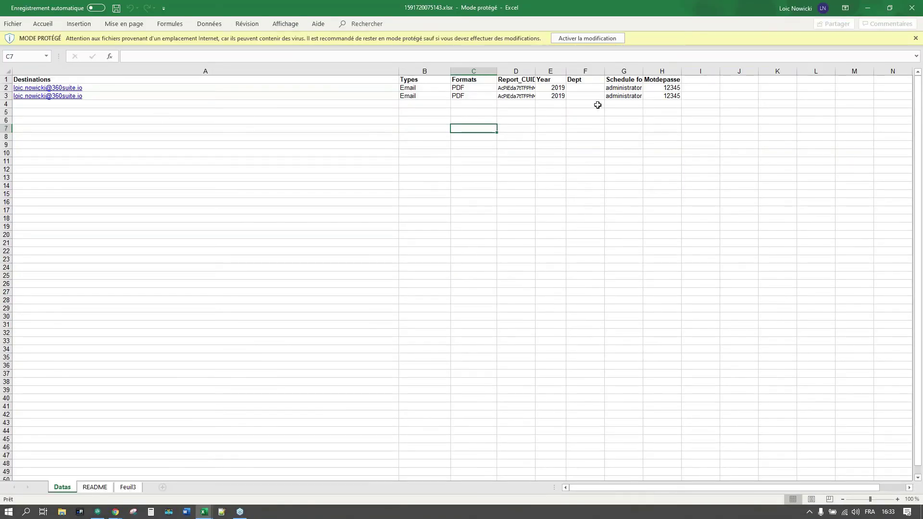
- Point out the Motdepasse column in cell H1, then minimize the protected Excel workbook
click(667, 81)
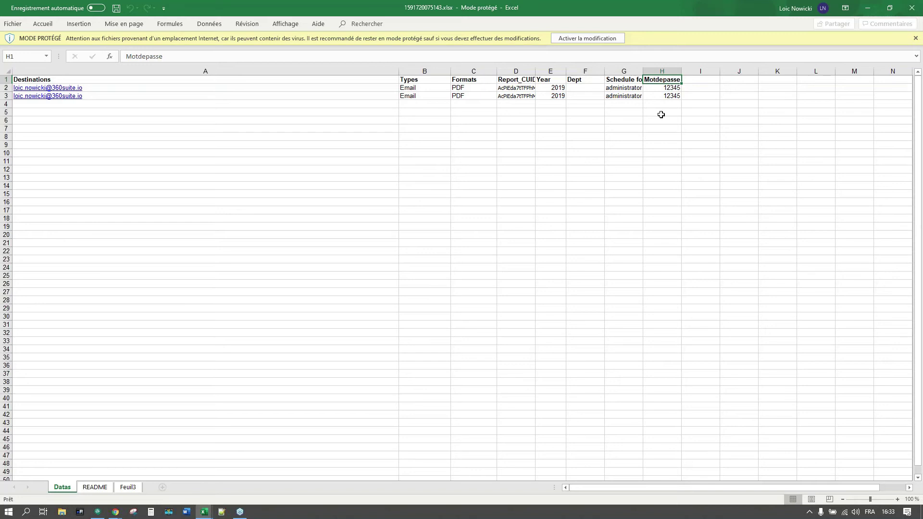
click(873, 9)
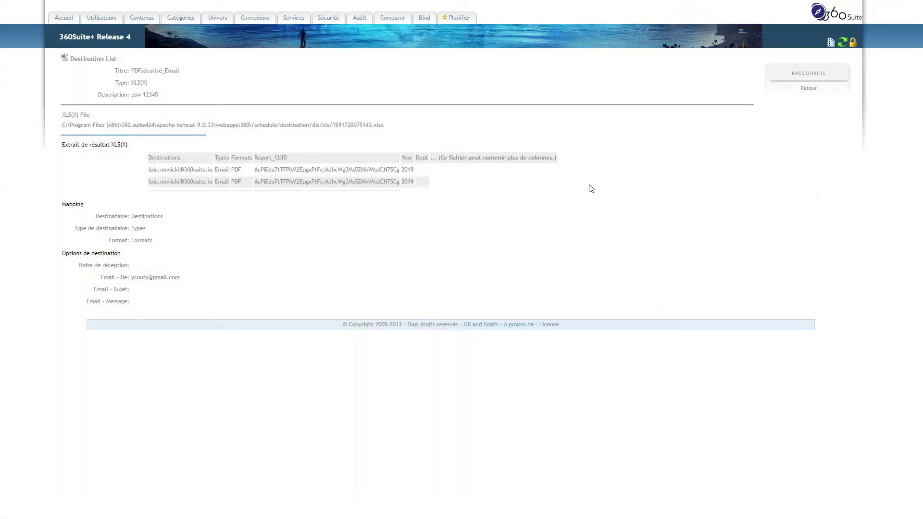
- Return from the destination list details to the 360Cast console's task list
click(807, 90)
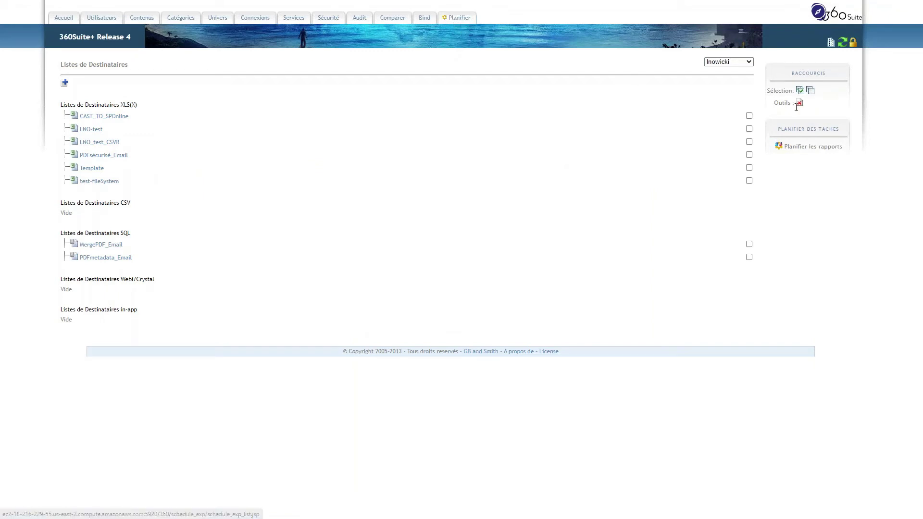
click(800, 148)
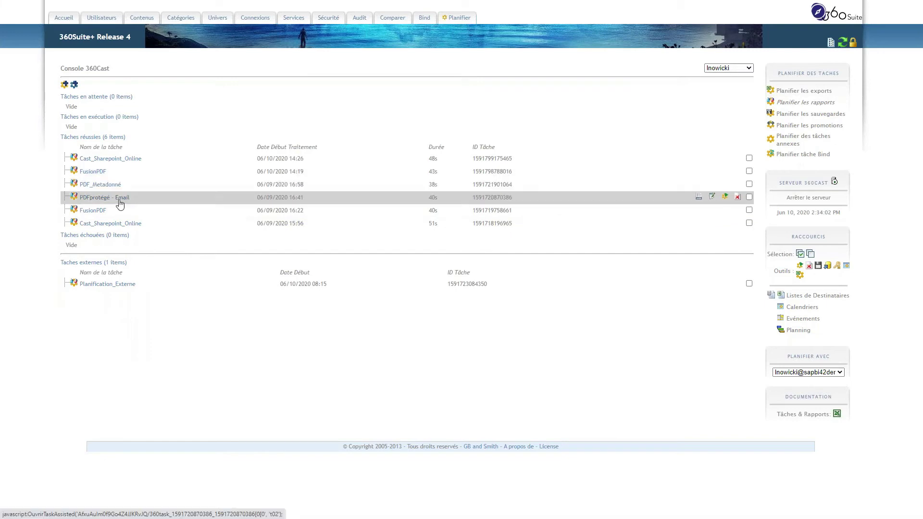
- Run the PDFprotégé - Email task now, then bring up the PDF_Metadonné task's settings
click(712, 196)
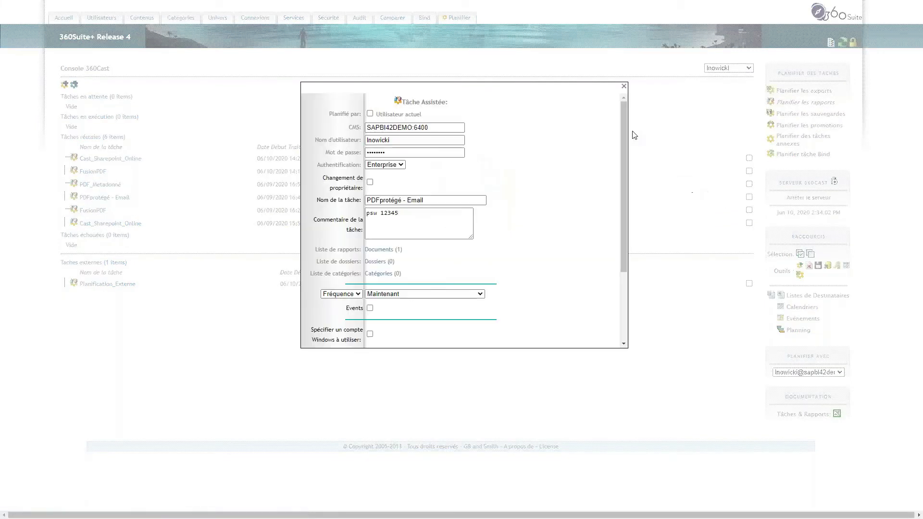
click(652, 143)
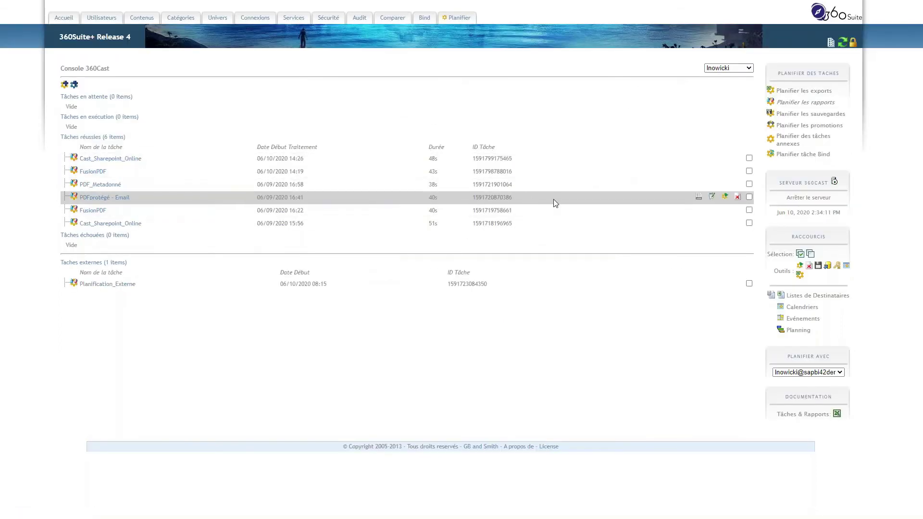
click(725, 196)
key(Return)
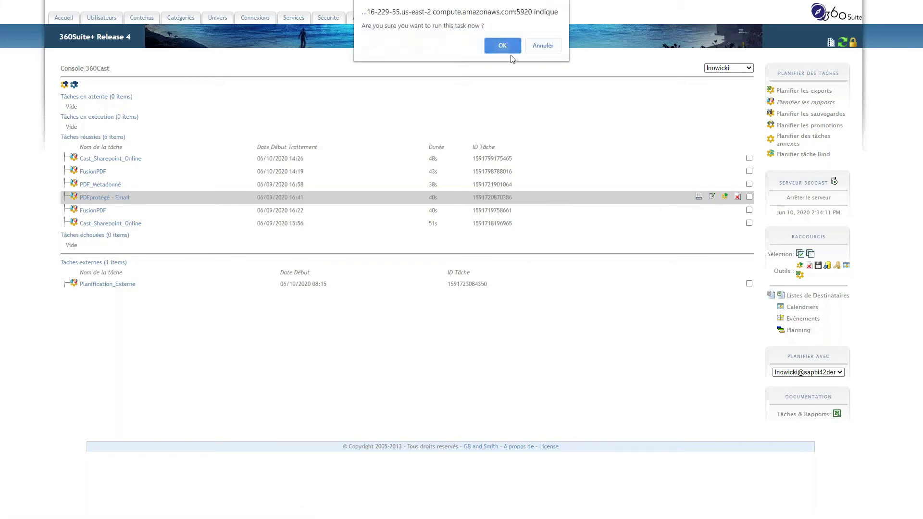
click(713, 197)
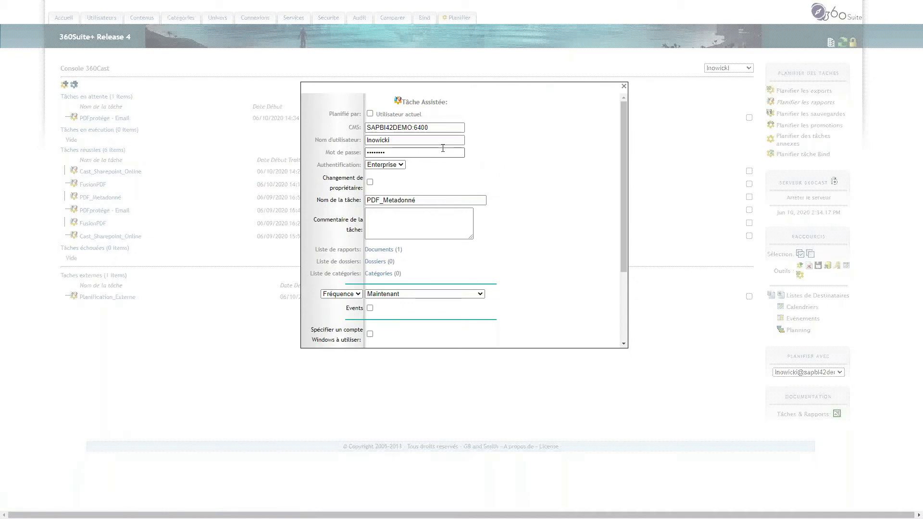
- Highlight the PDF_Metadonné task name, review its PDF metadata fields, and close the Tâche Assistée dialog
click(357, 202)
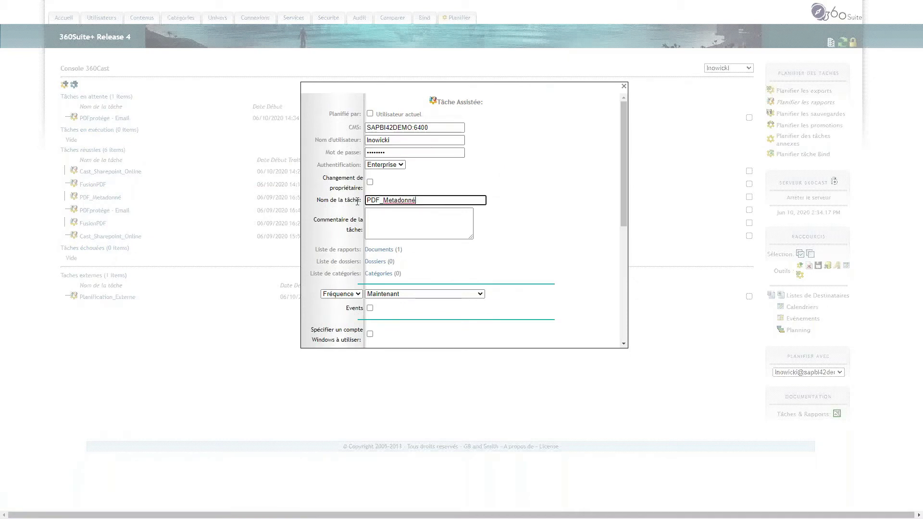
drag(368, 201, 470, 200)
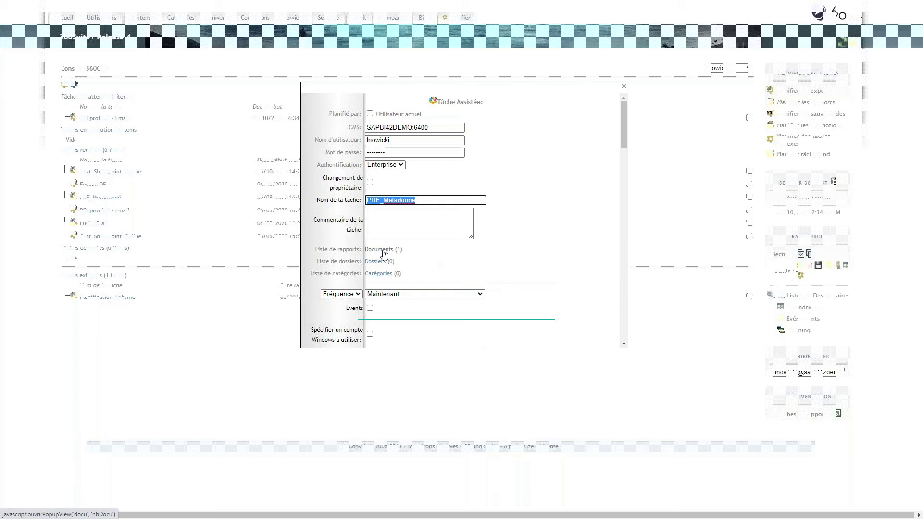
scroll(502, 257, down, 2)
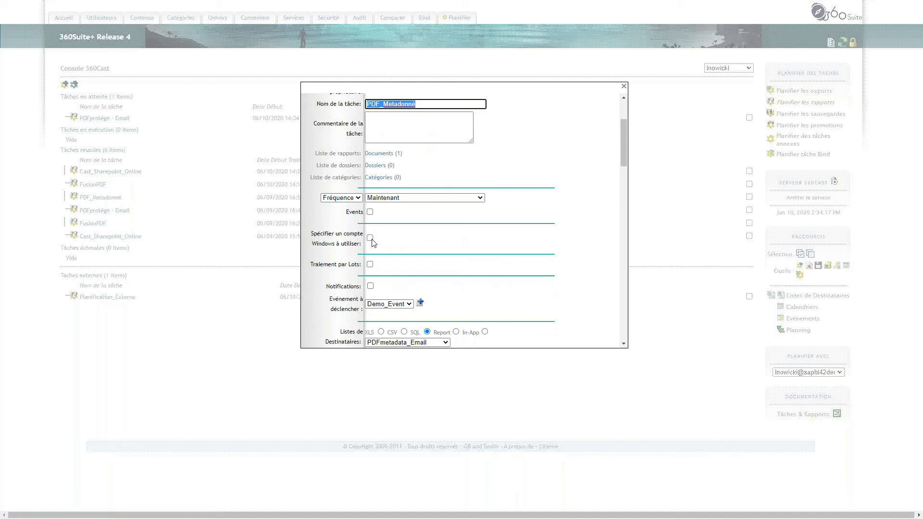
scroll(367, 278, down, 1)
scroll(432, 274, down, 1)
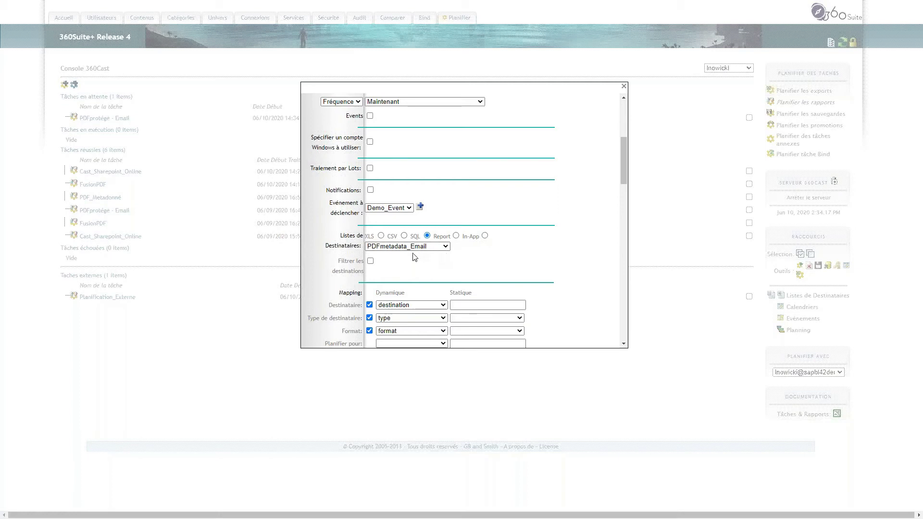
scroll(422, 256, down, 2)
scroll(421, 256, down, 1)
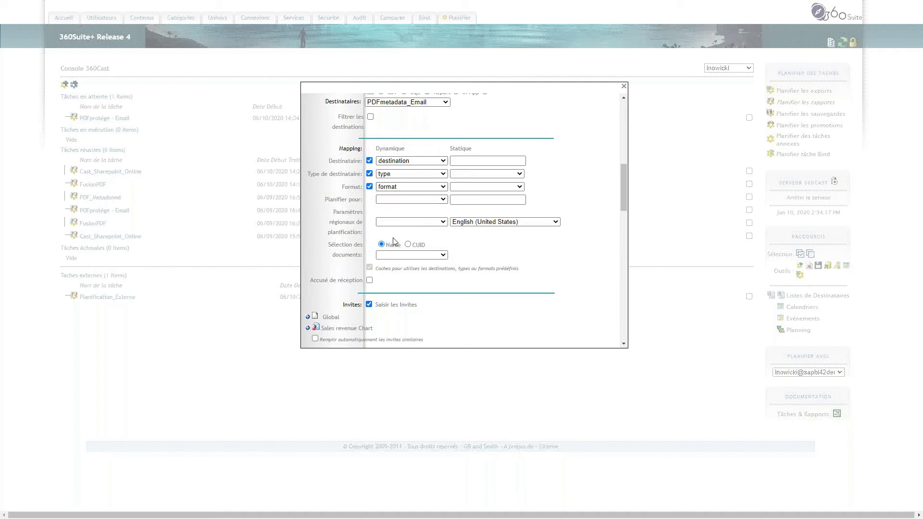
scroll(394, 244, down, 2)
scroll(394, 245, down, 7)
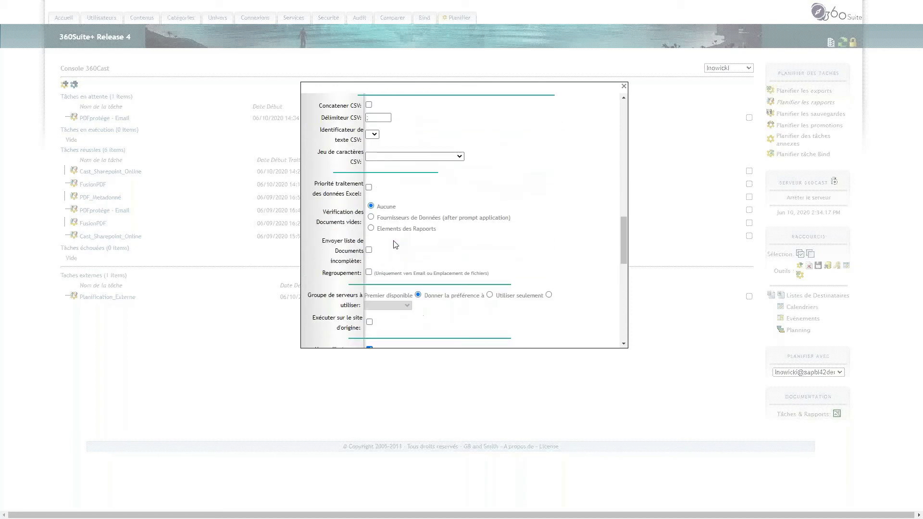
scroll(394, 245, down, 2)
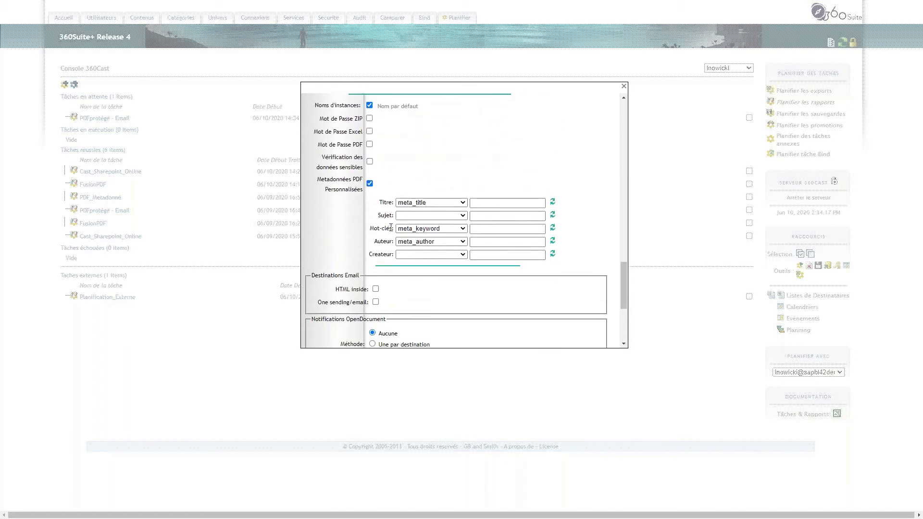
scroll(427, 207, up, 10)
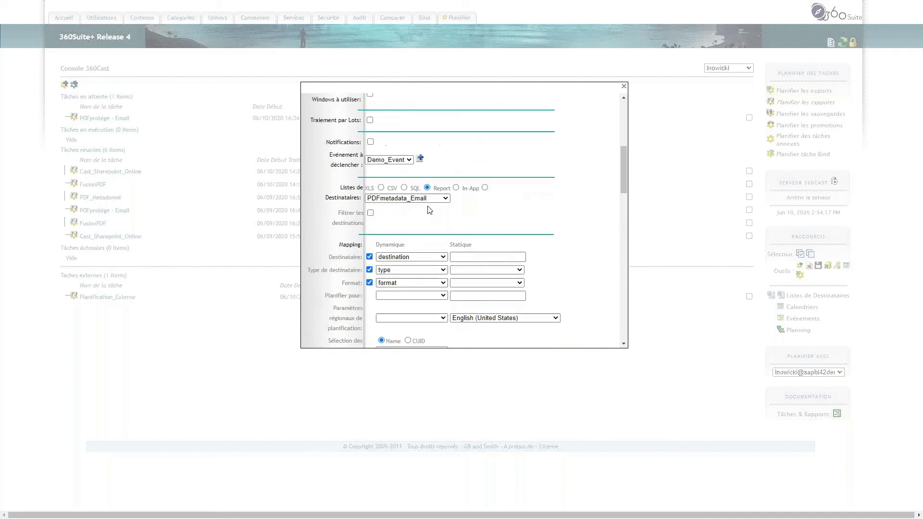
click(623, 87)
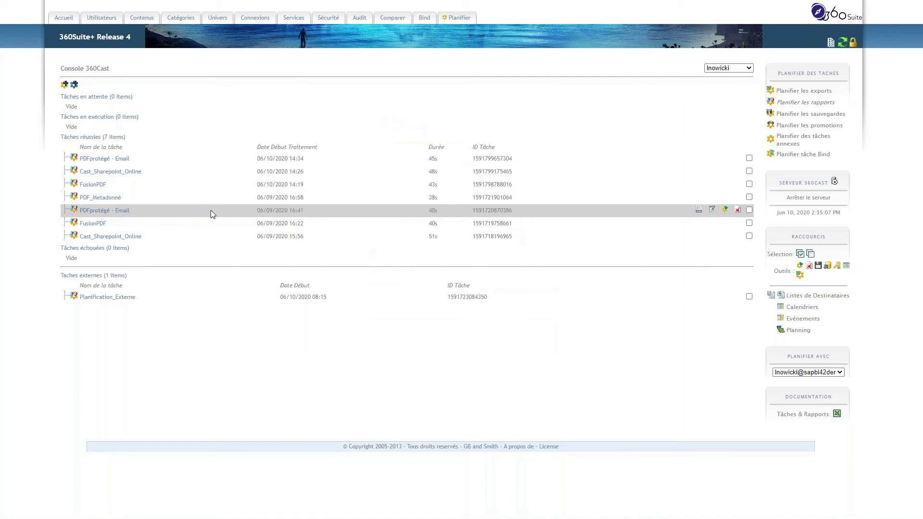
- Check that PDFprotégé - Email maps Mot de Passe PDF to the Motdepasse column, then close
click(712, 210)
scroll(350, 241, down, 3)
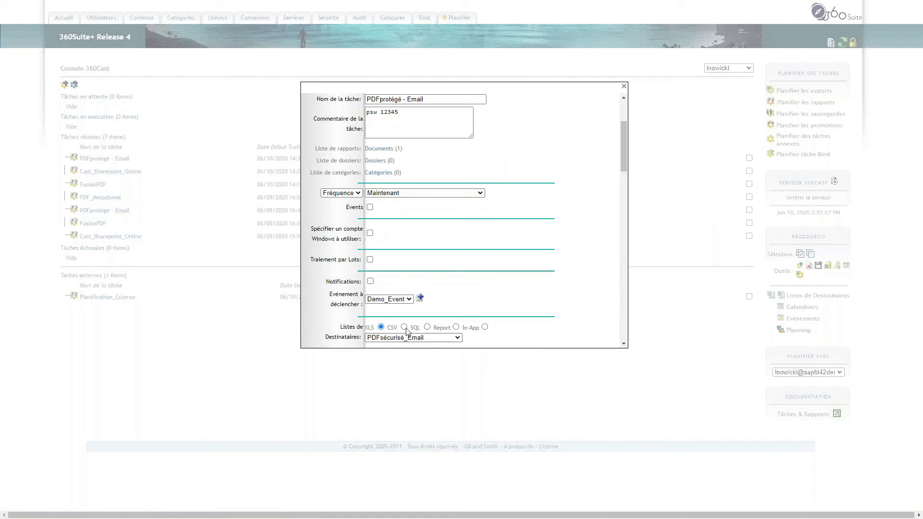
scroll(404, 336, down, 5)
scroll(433, 250, down, 10)
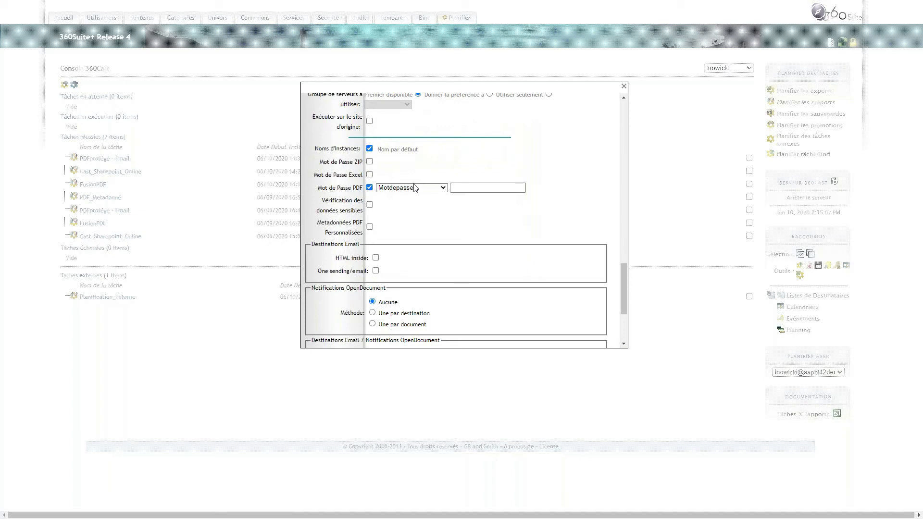
click(625, 87)
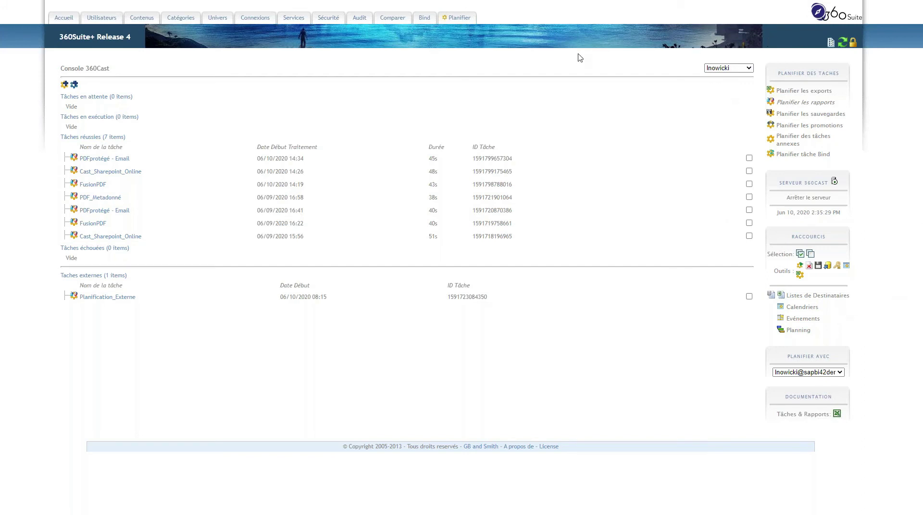
- Switch to the Session 7 Demo slide about adding protection to publications
key(alt+Tab)
key(alt+Tab)
key(alt+Tab)
key(alt+Tab)
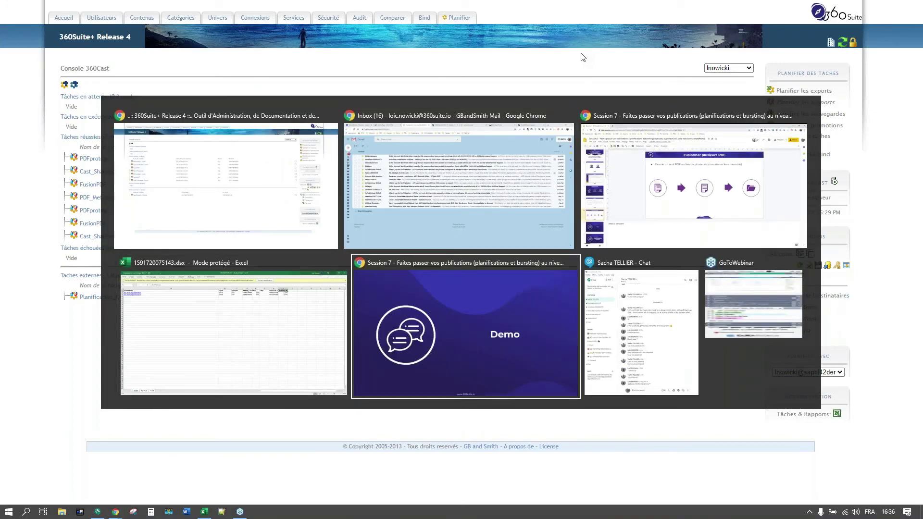
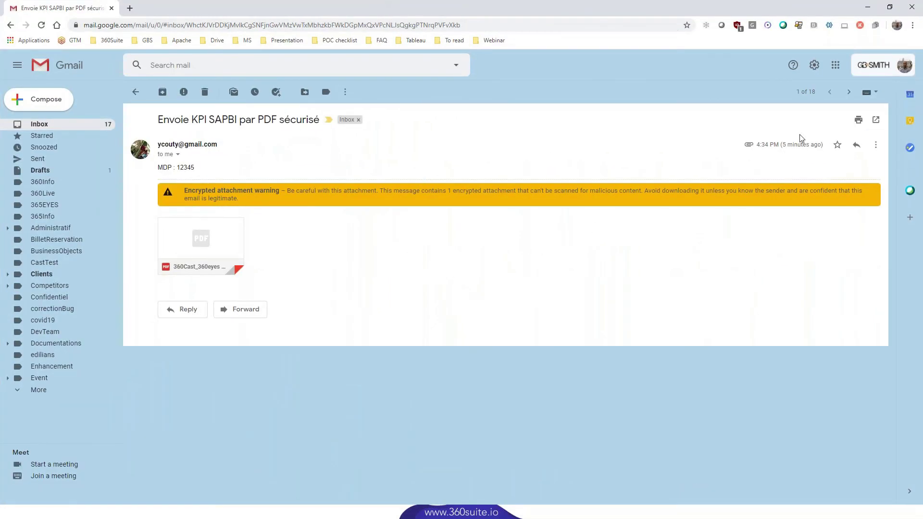
- Bring up the 'Envoie KPI SAPBI par PDF sécurisé' email with its encrypted 121 KB PDF attachment
drag(794, 145, 782, 144)
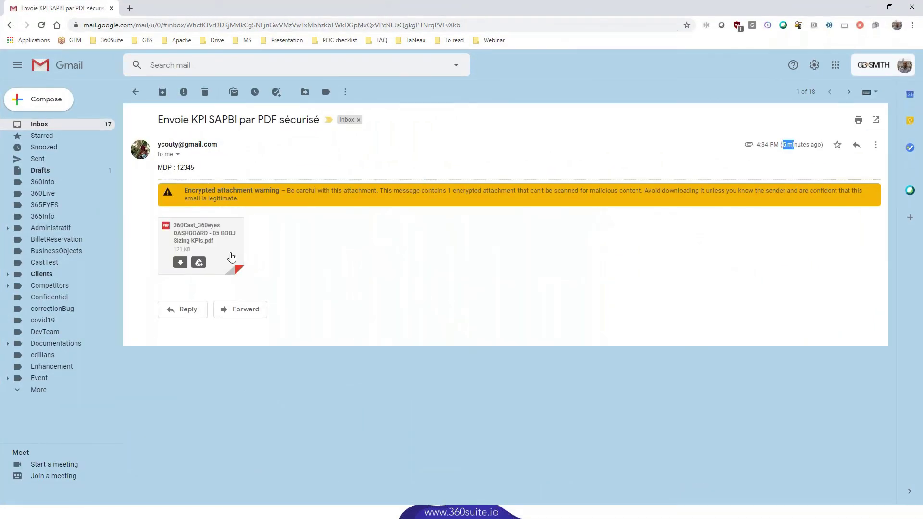
- Unlock the encrypted PDF attachment with its password and scroll through the BOBJ Sizing KPIs report
click(212, 250)
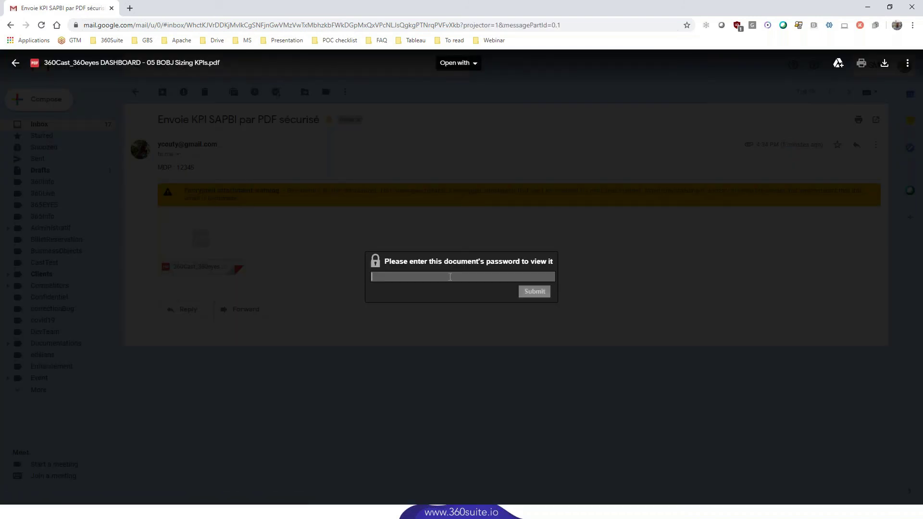
text(123)
click(540, 292)
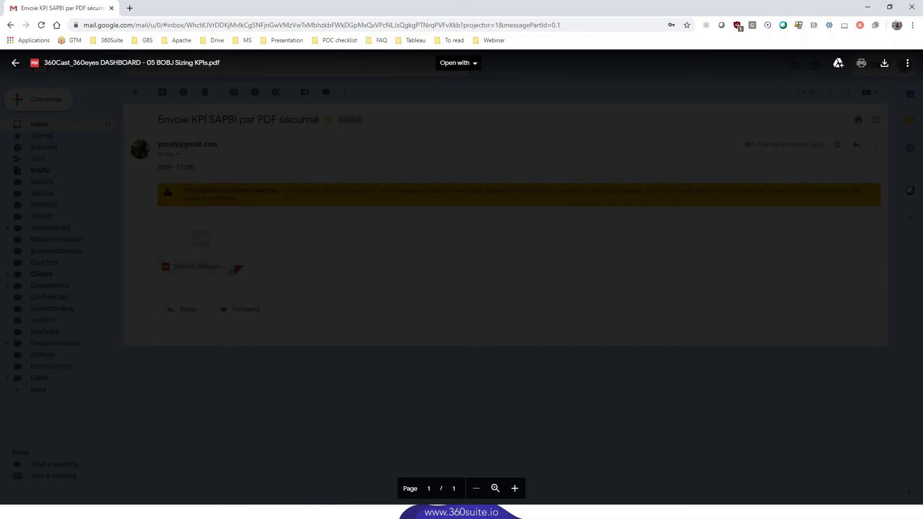
scroll(483, 284, down, 3)
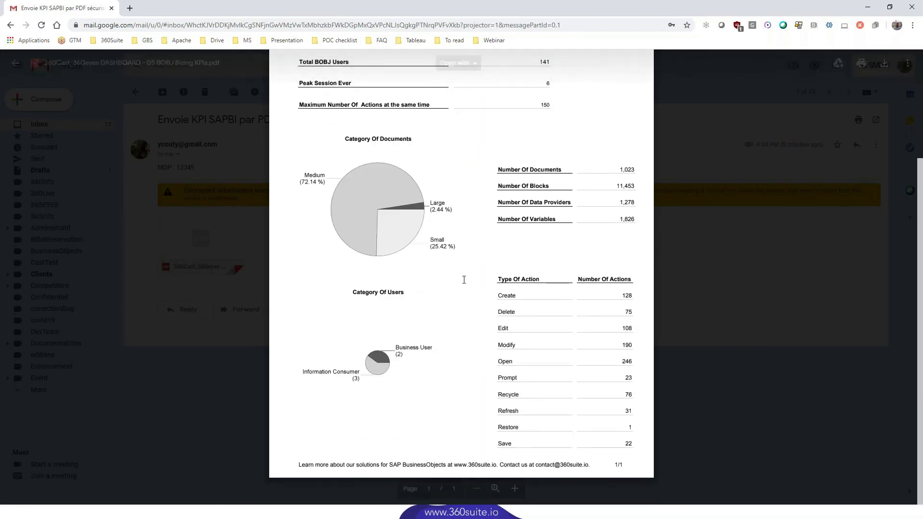
scroll(481, 279, up, 3)
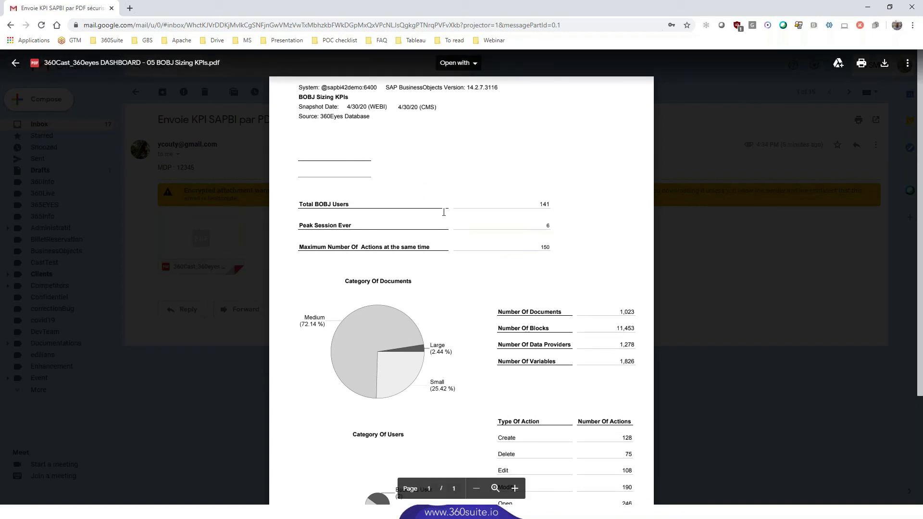
scroll(444, 215, down, 3)
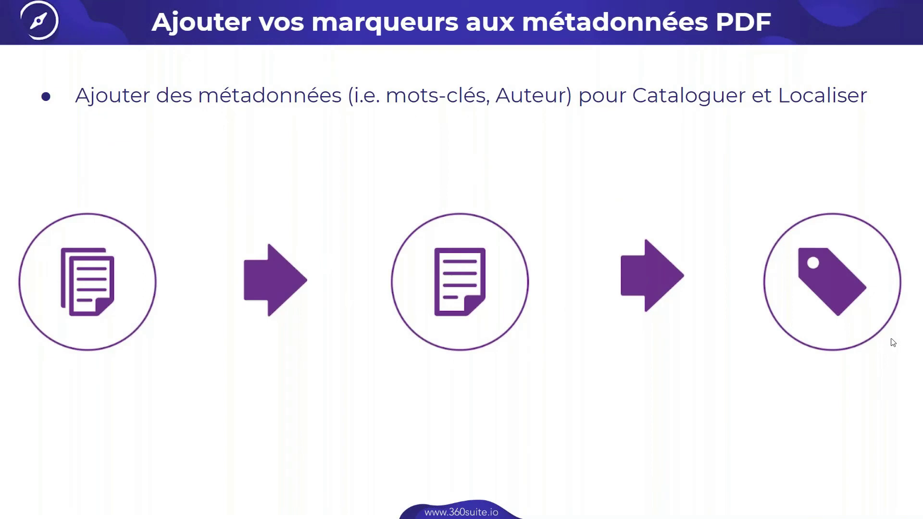
- Leave the PDF metadata slide and switch over to the 360Cast console window
key(alt+Tab)
key(alt+Tab)
key(alt+Tab)
key(alt+Tab)
key(alt+Tab)
key(alt+Tab)
key(alt+Tab)
key(alt+Tab)
key(alt+Tab)
key(alt+Tab)
key(alt+Tab)
key(alt+Tab)
key(alt+Tab)
key(alt+Tab)
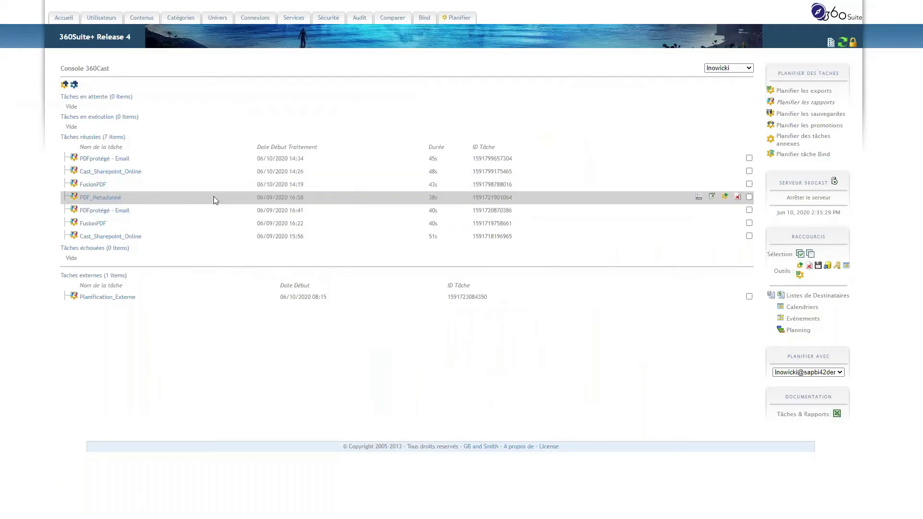
- Show the Listes de Destinataires page, which includes the PDFmetadata_Email SQL list
click(807, 296)
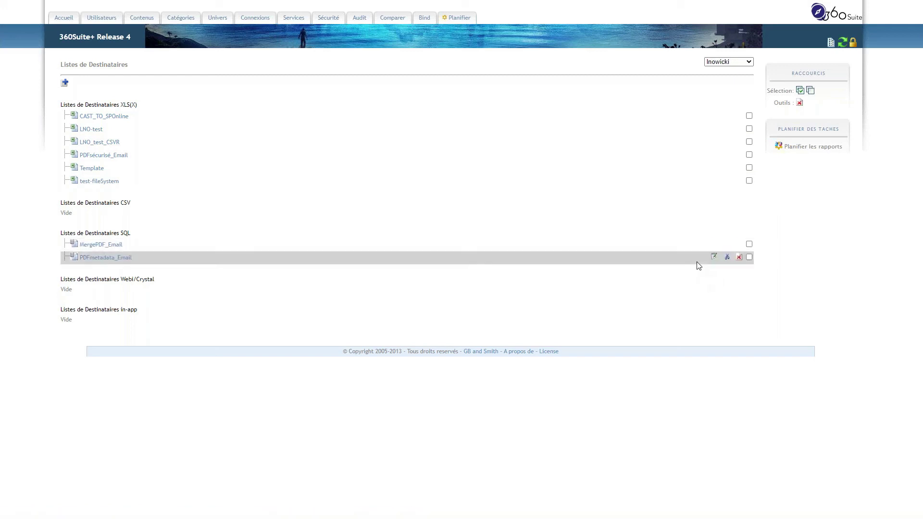
click(83, 258)
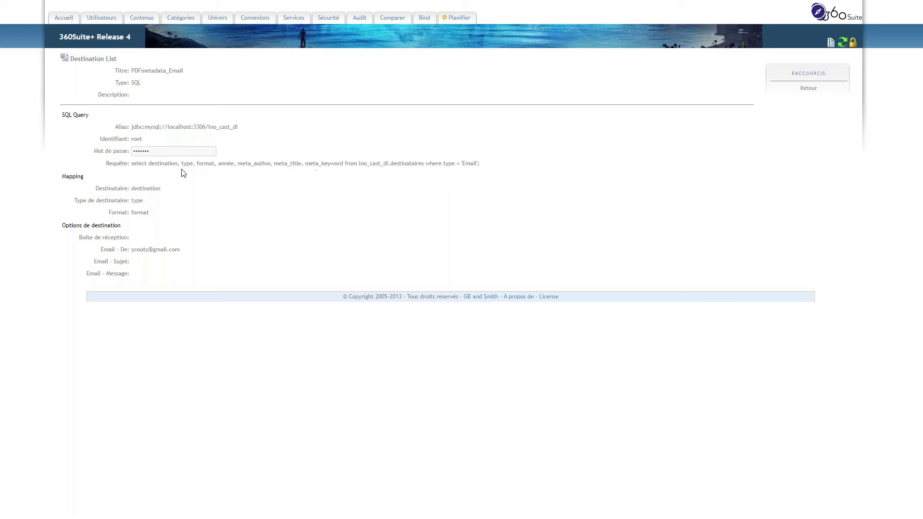
double_click(241, 164)
drag(284, 164, 352, 163)
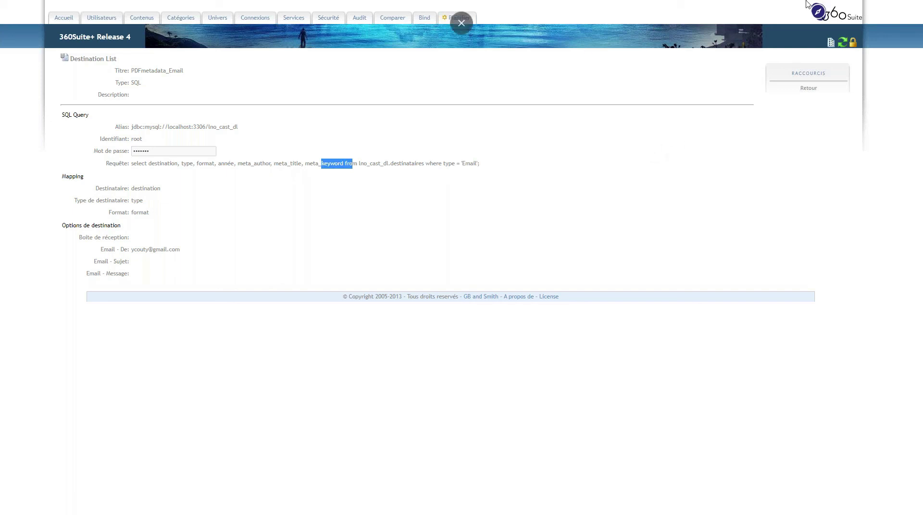
click(807, 90)
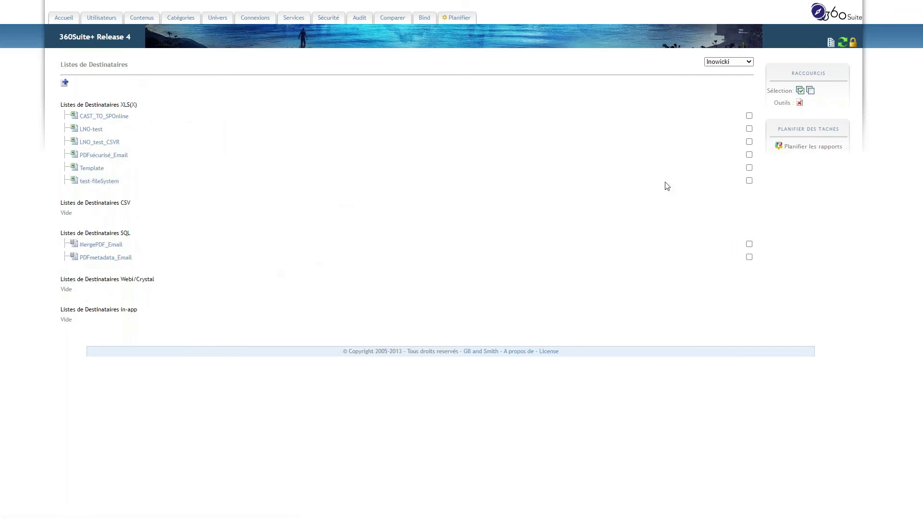
- From the console, run PDF_Metadonné now, confirm with OK, and open its task settings
click(812, 147)
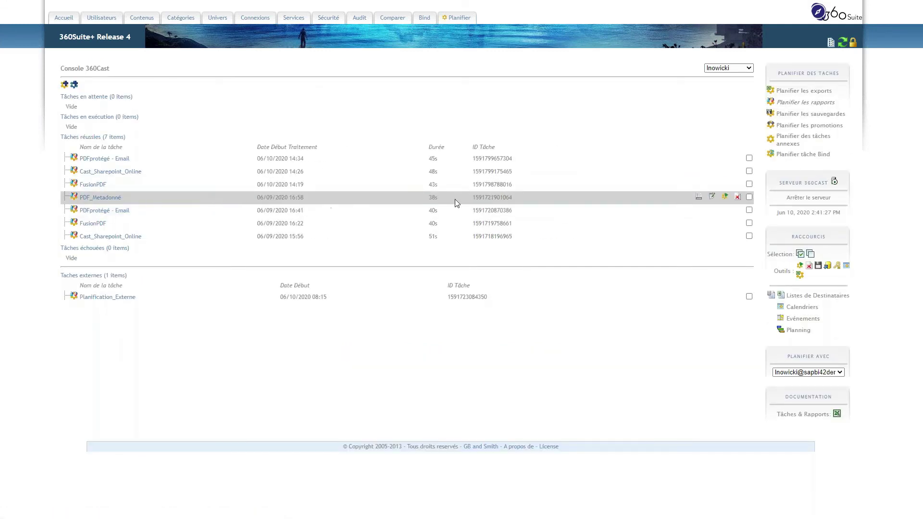
click(724, 198)
click(502, 46)
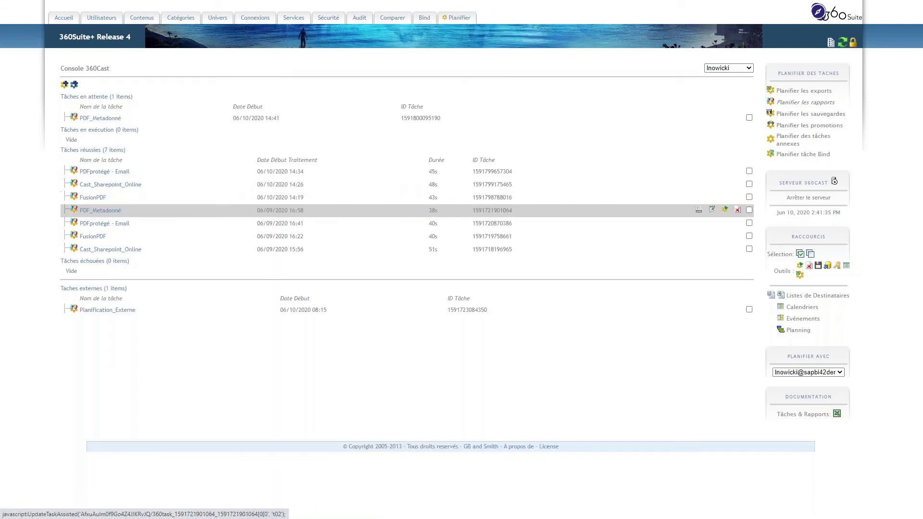
click(711, 209)
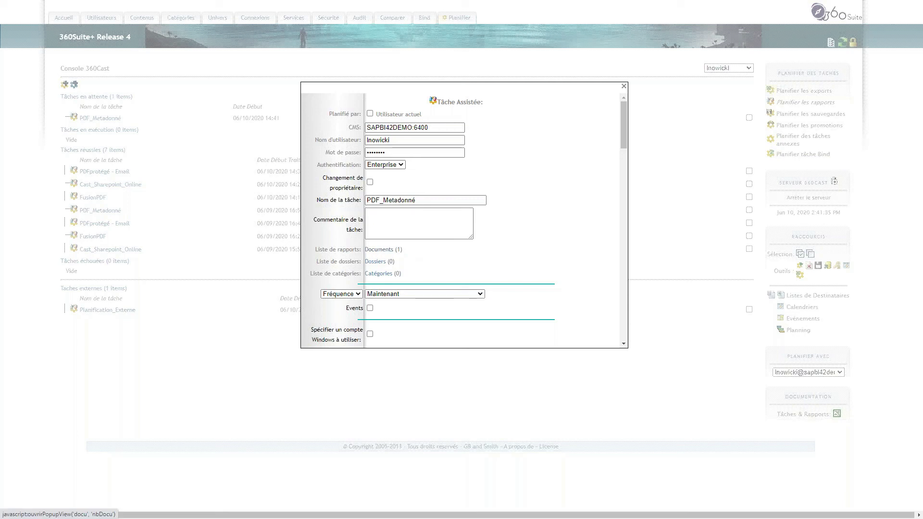
- Scroll to the custom PDF metadata mapping Titre, Mot-clés and Auteur to meta_title, meta_keyword, meta_author
scroll(377, 253, down, 3)
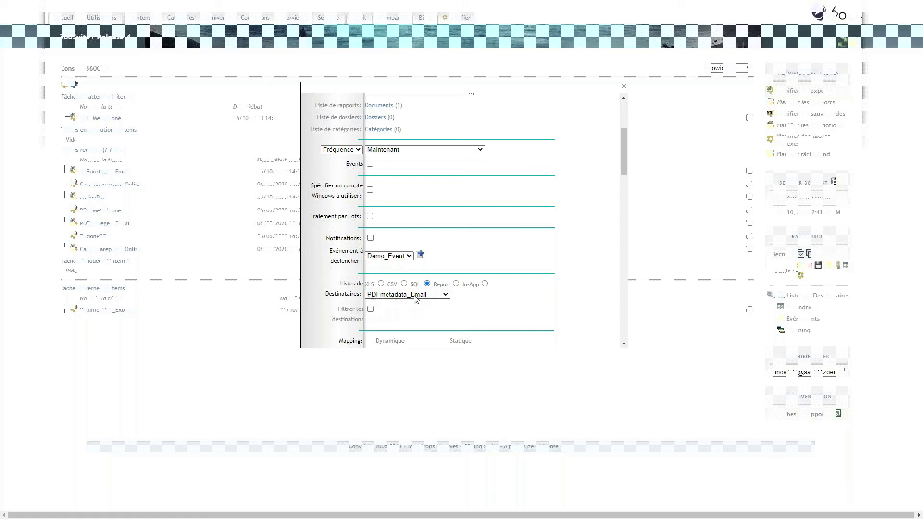
scroll(415, 297, down, 4)
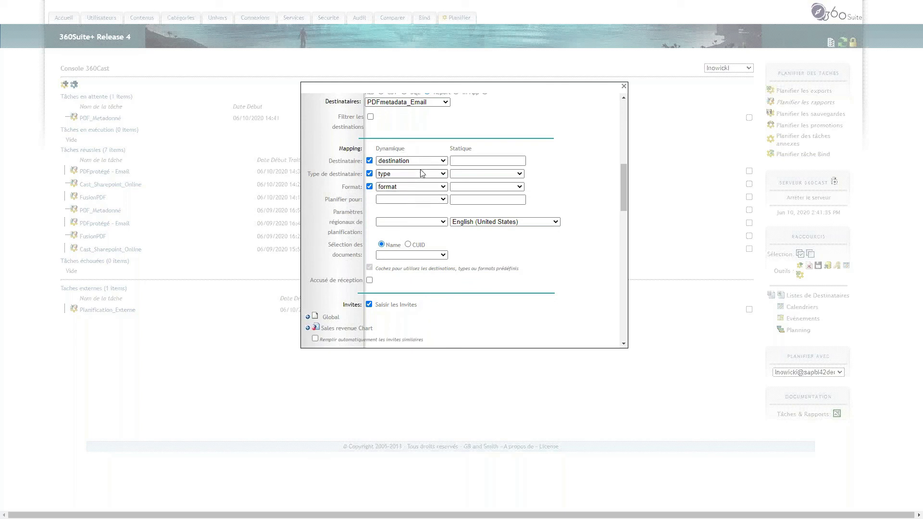
scroll(332, 225, down, 1)
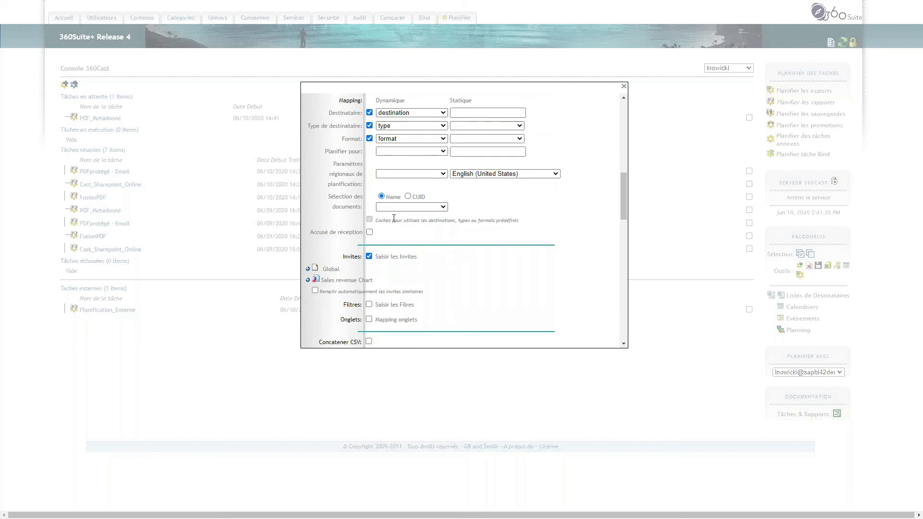
scroll(402, 269, down, 2)
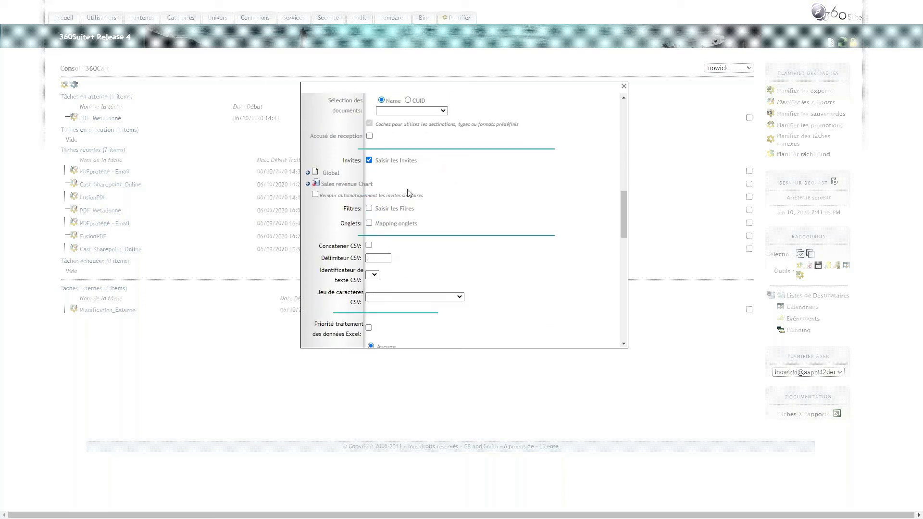
scroll(500, 208, down, 8)
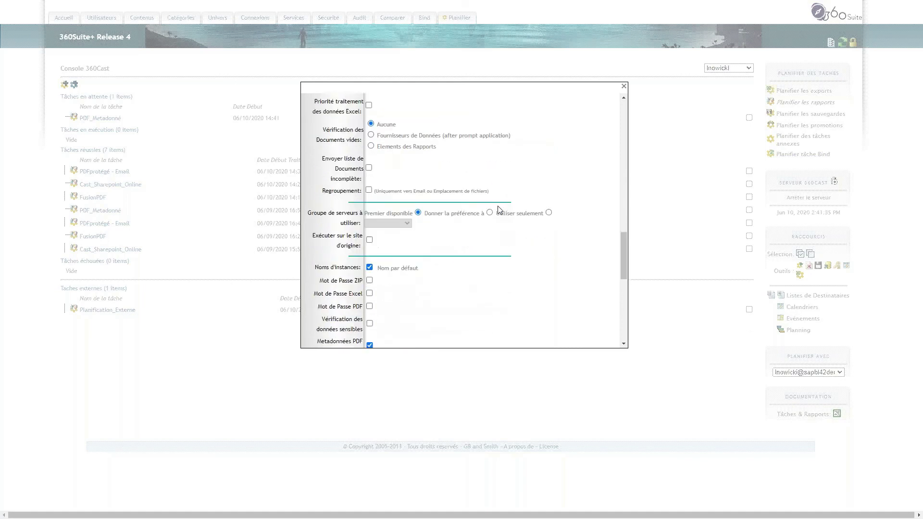
scroll(500, 210, down, 1)
drag(318, 179, 350, 190)
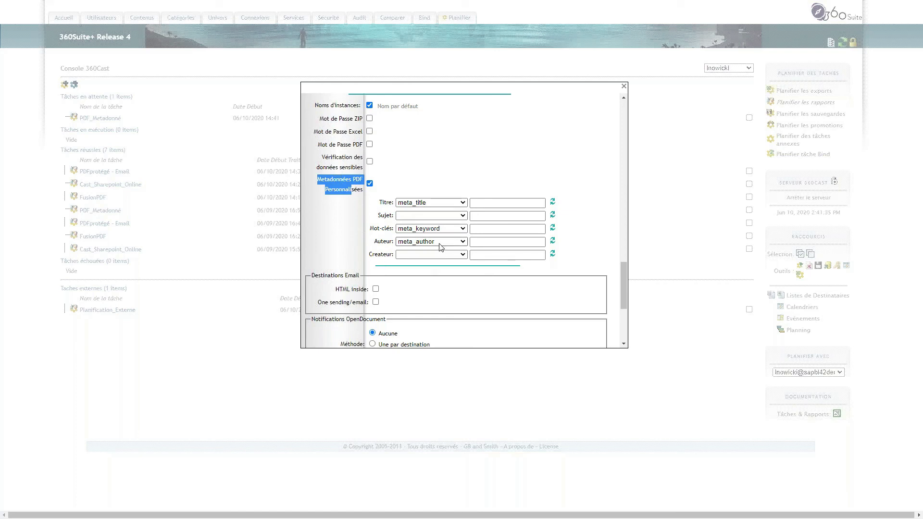
scroll(438, 247, down, 5)
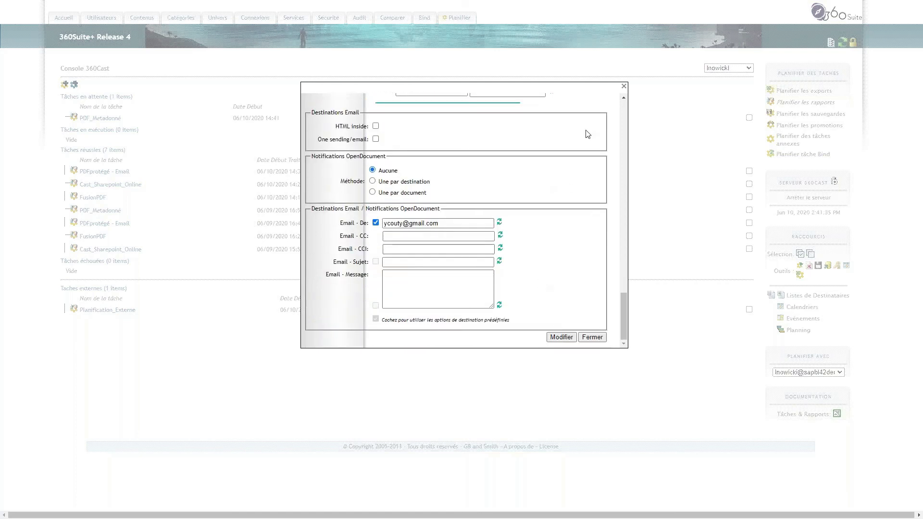
- Close the Tâche Assistée dialog to see PDF_Metadonné finished in 39s among 8 succeeded tasks
click(623, 87)
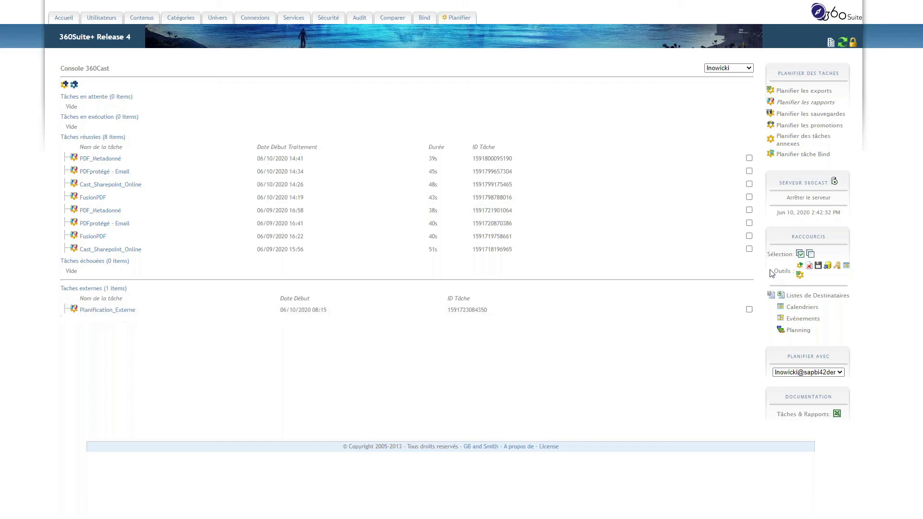
- Return to the slides and advance past 'Demo' to 'Orchestrer l'exécution avec votre planificateur'
key(alt+Tab)
key(alt+Tab)
key(alt+Tab)
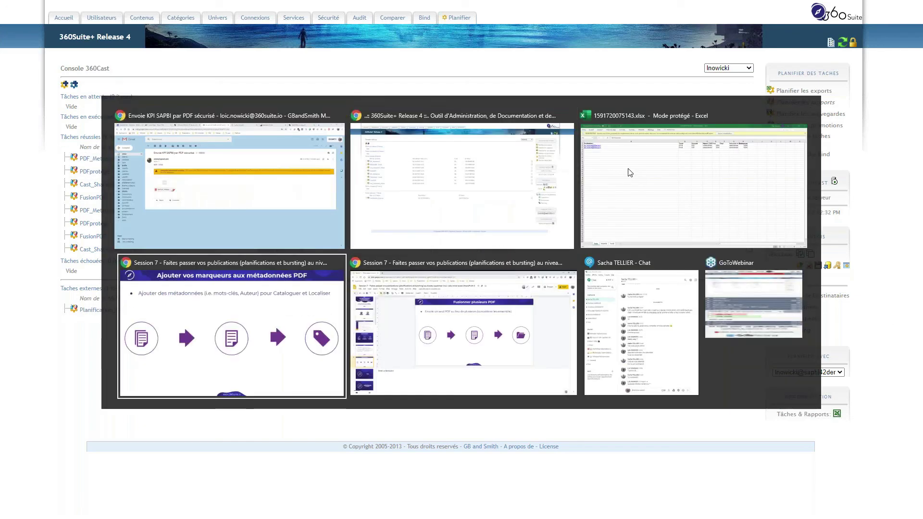
key(Right)
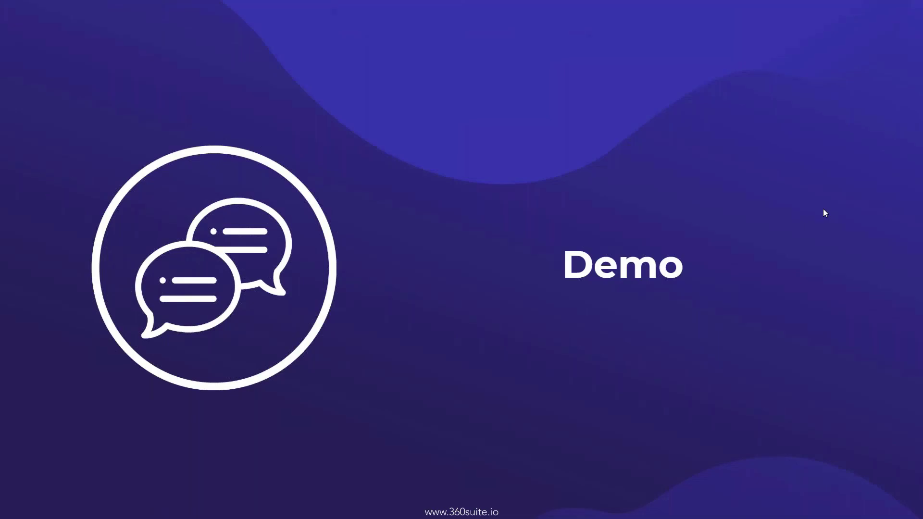
key(Right)
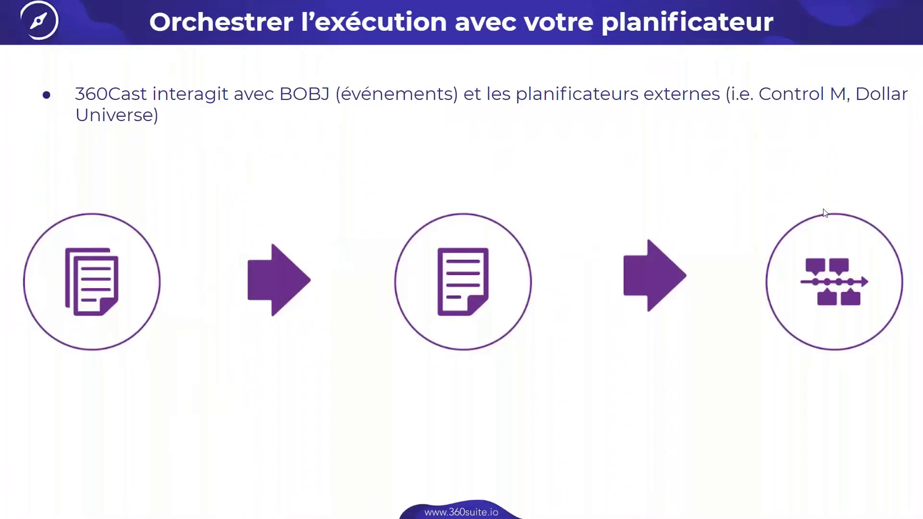